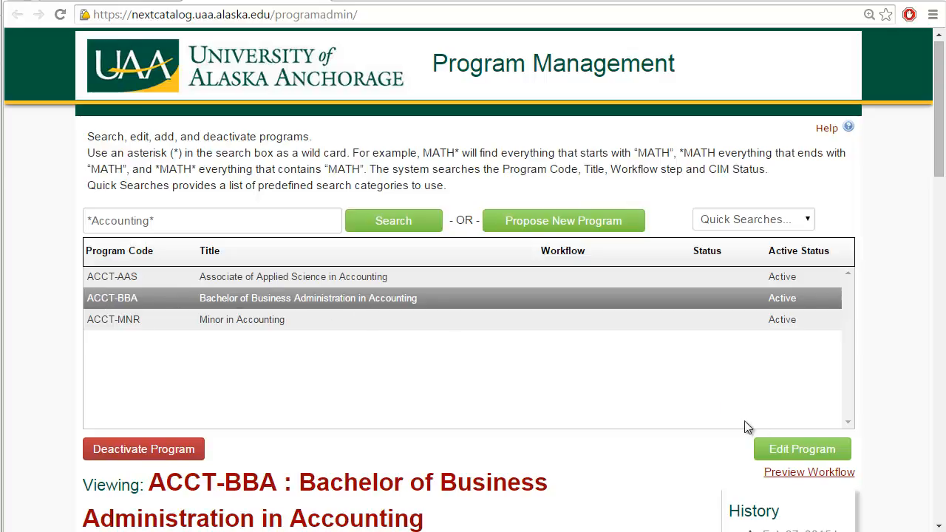
- Open the ACCT-BBA program for editing and insert a Course List formatted table directly below the Major Requirements heading
click(768, 448)
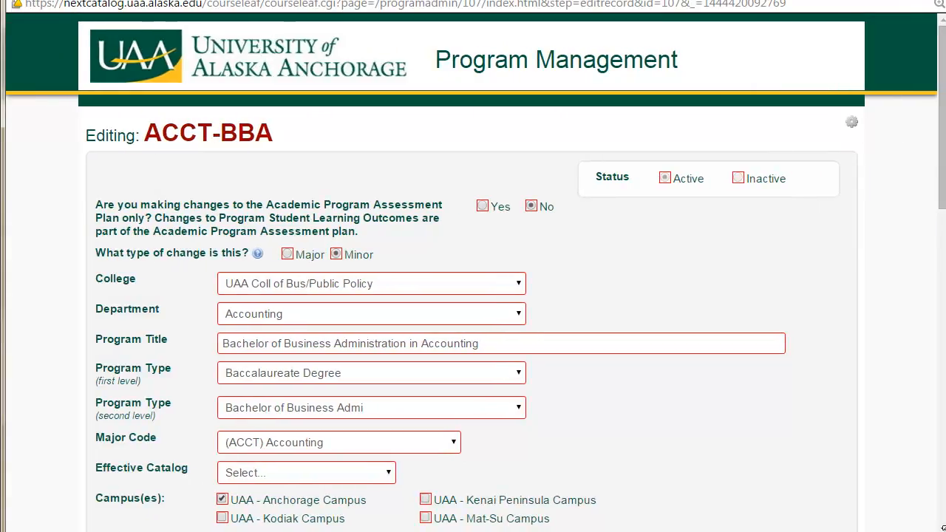
scroll(775, 383, down, 6)
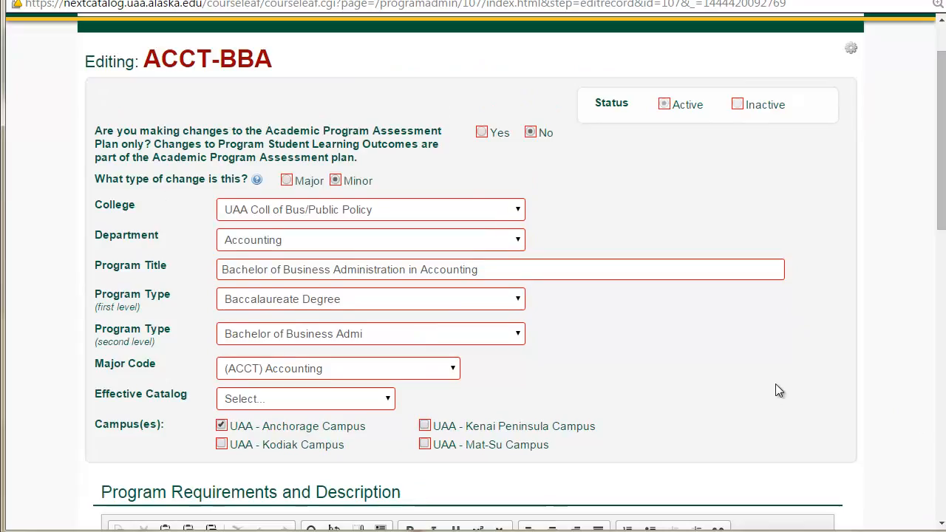
scroll(868, 324, down, 2)
scroll(869, 324, up, 1)
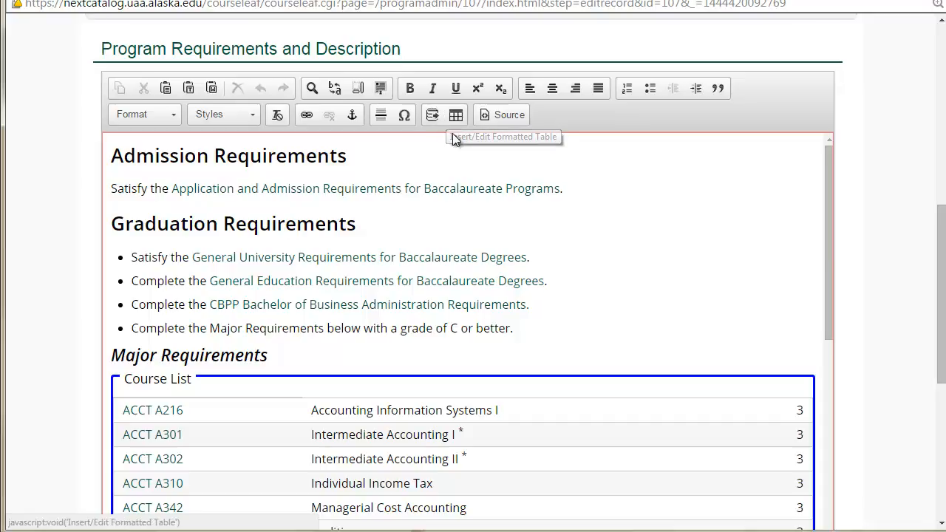
click(264, 354)
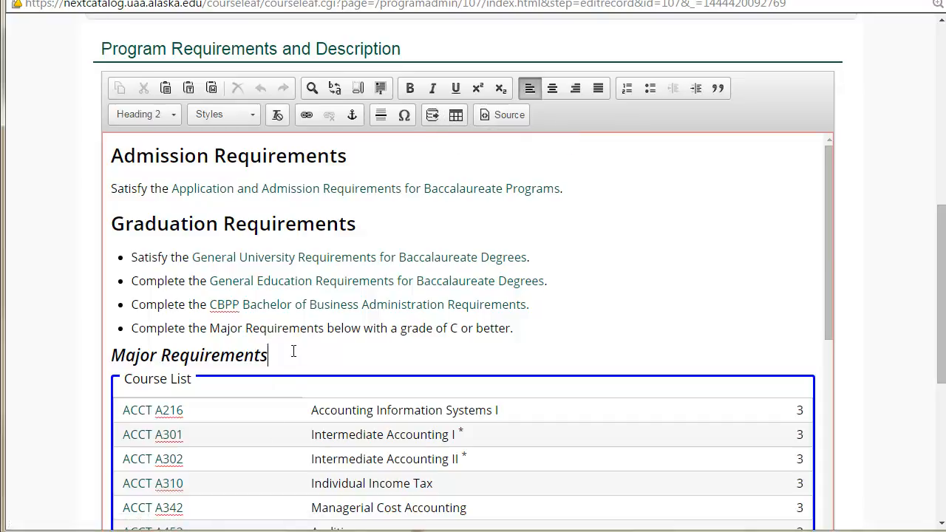
key(Return)
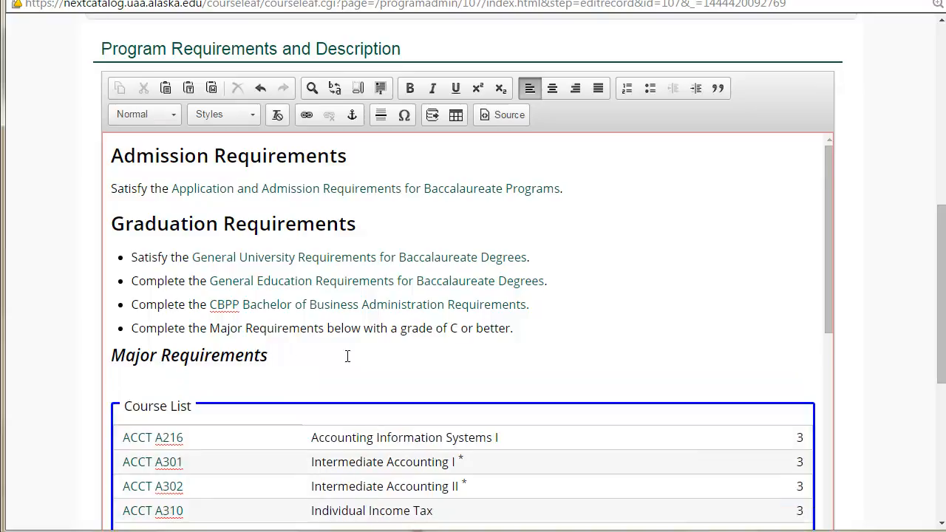
click(459, 119)
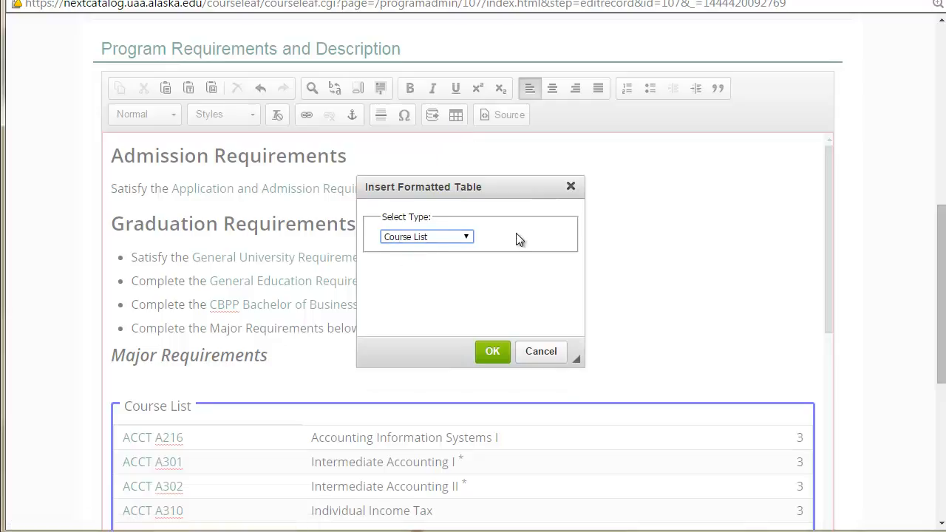
click(490, 354)
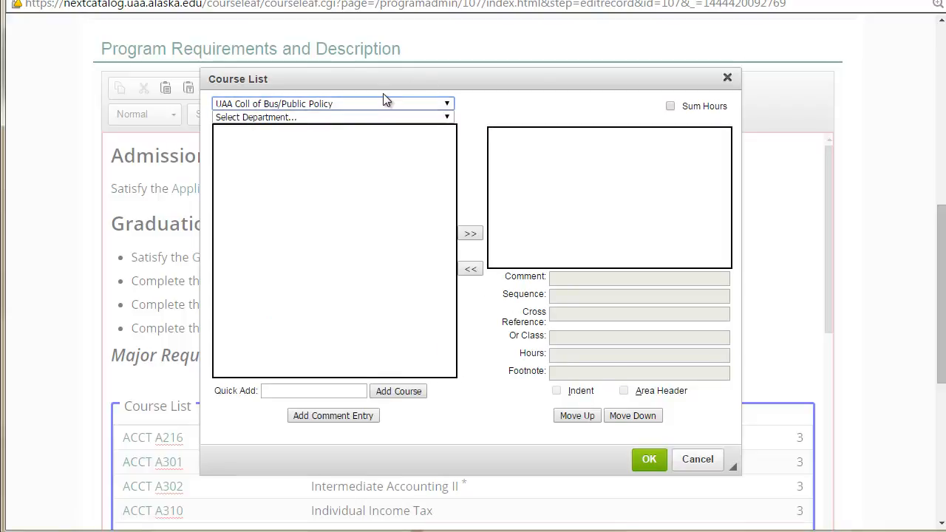
- Fill the new course list with ACCT A201, A202, A210 and A216 from the Accounting (ACCT) department and save it
click(299, 117)
click(307, 139)
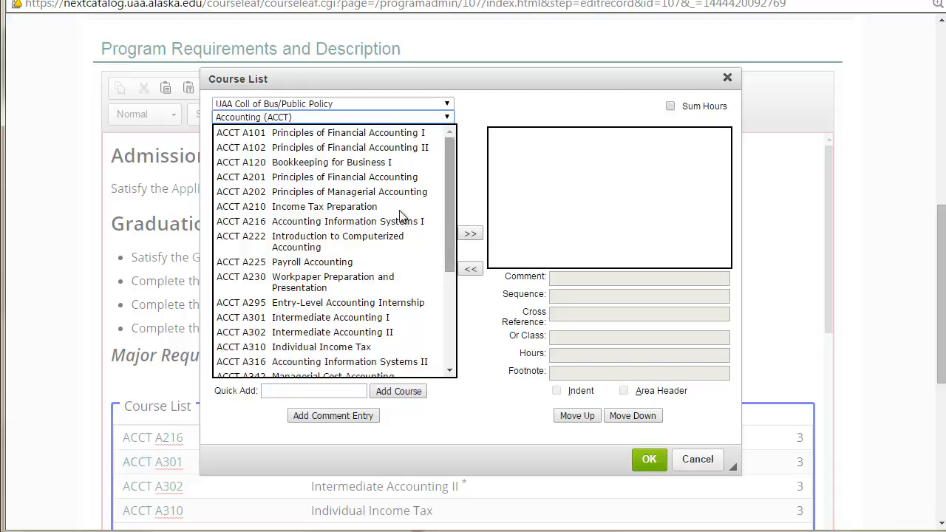
double_click(308, 177)
double_click(309, 177)
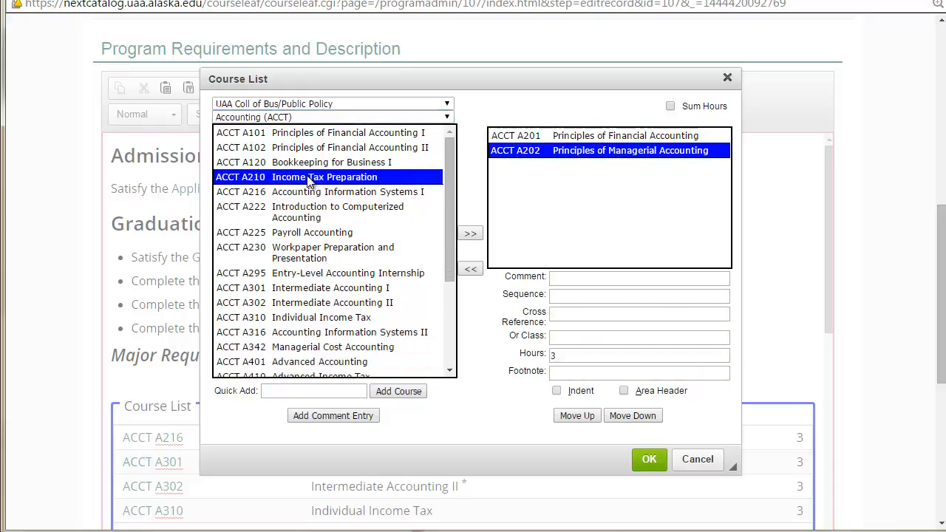
click(470, 233)
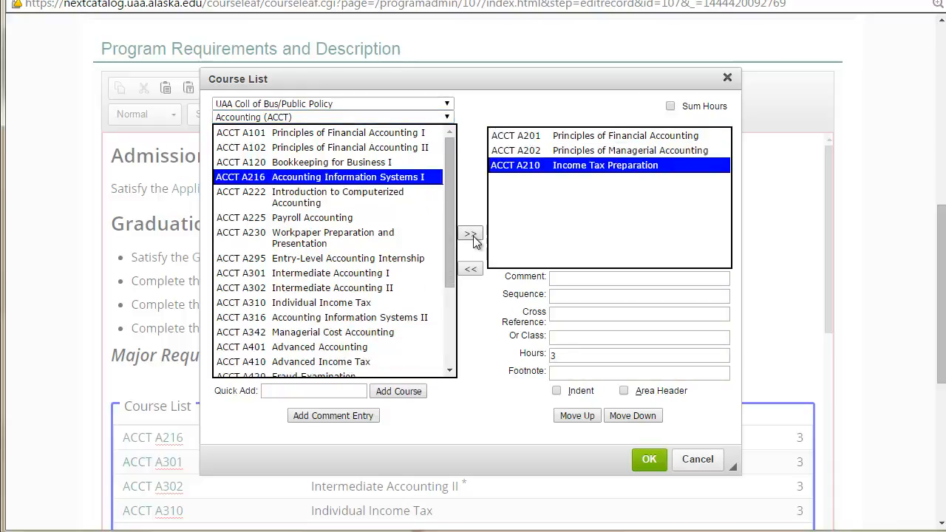
click(472, 237)
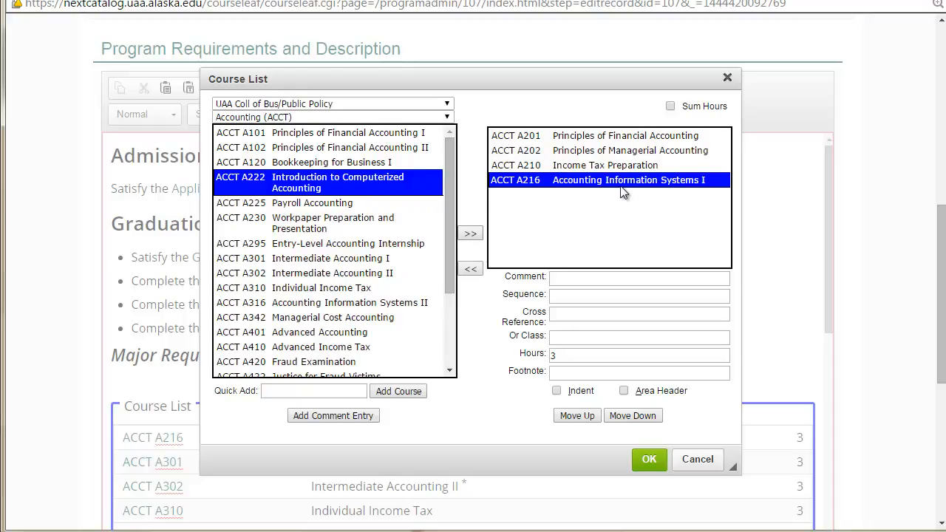
click(649, 458)
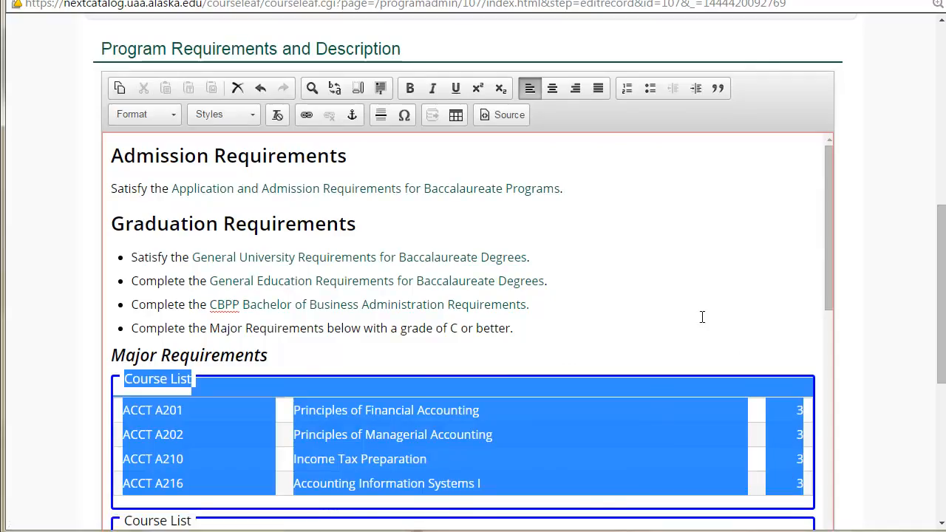
- Reopen the new course list under Major Requirements for editing
click(702, 317)
scroll(695, 325, down, 1)
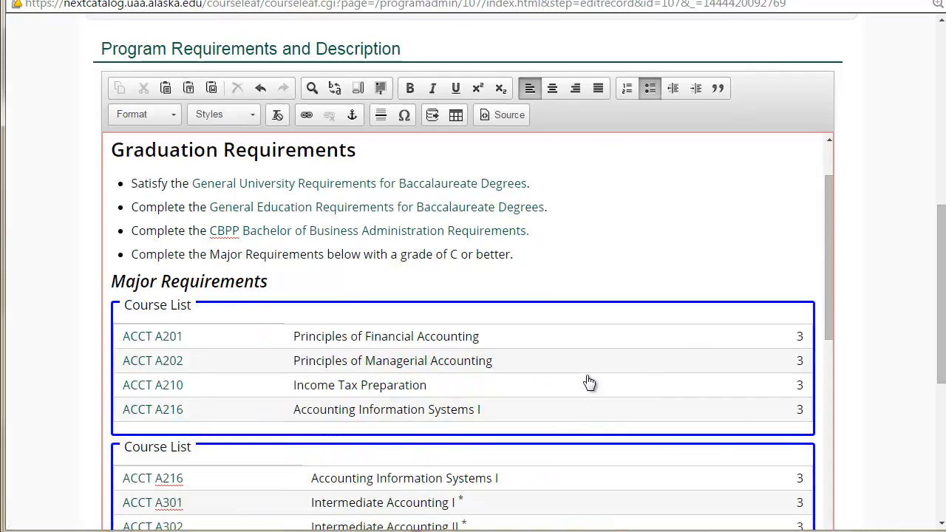
double_click(532, 350)
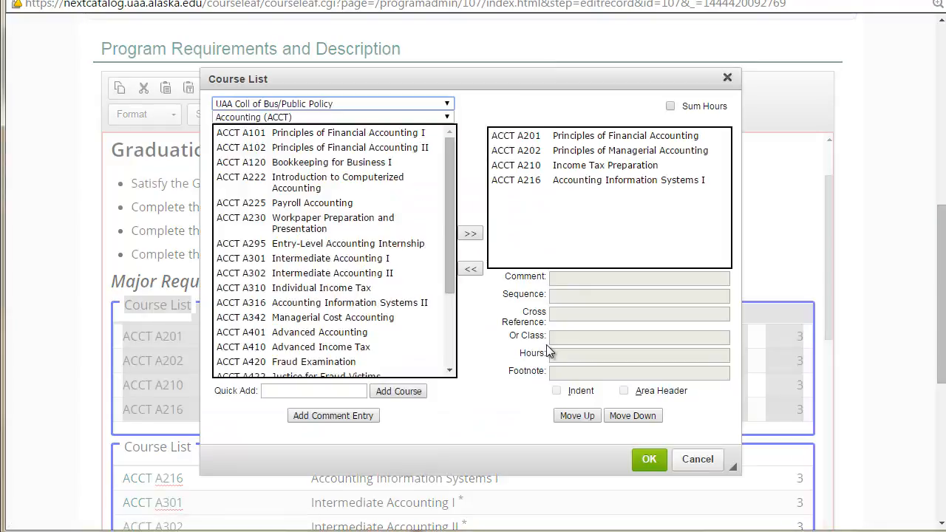
- Try to quick-add the course BA A301 to the course list, and remove its entry
click(297, 392)
text(BA A301)
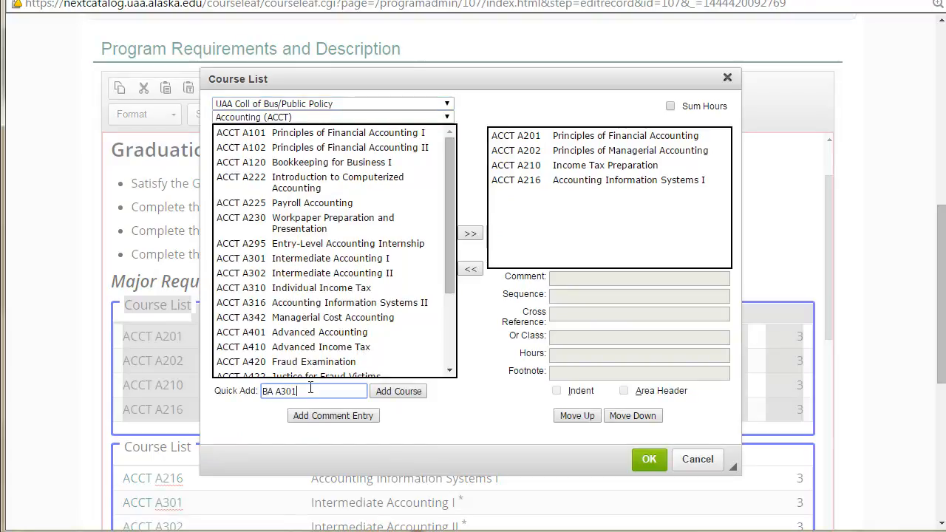
key(Return)
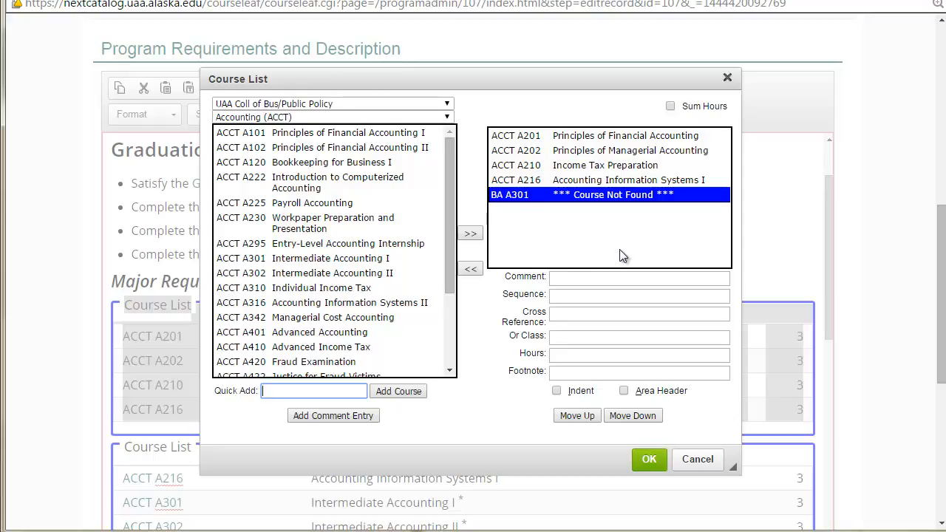
click(470, 269)
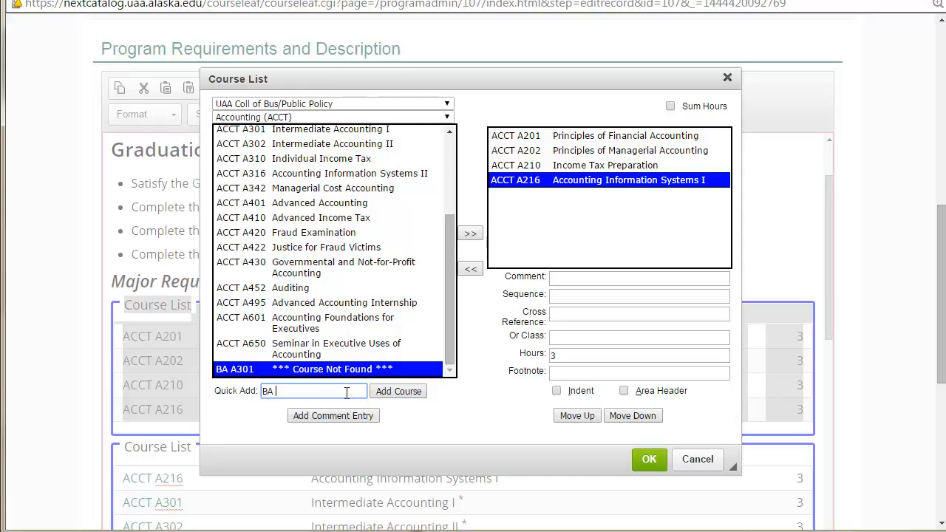
- Quick-add BA A241 to the course list with JUST A241 as its cross reference, and save the list
text(1)
key(Return)
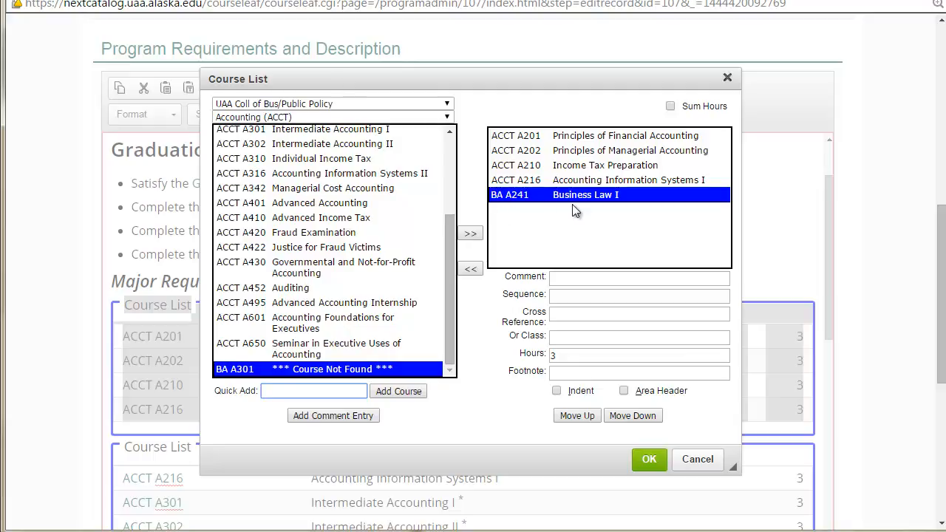
click(558, 311)
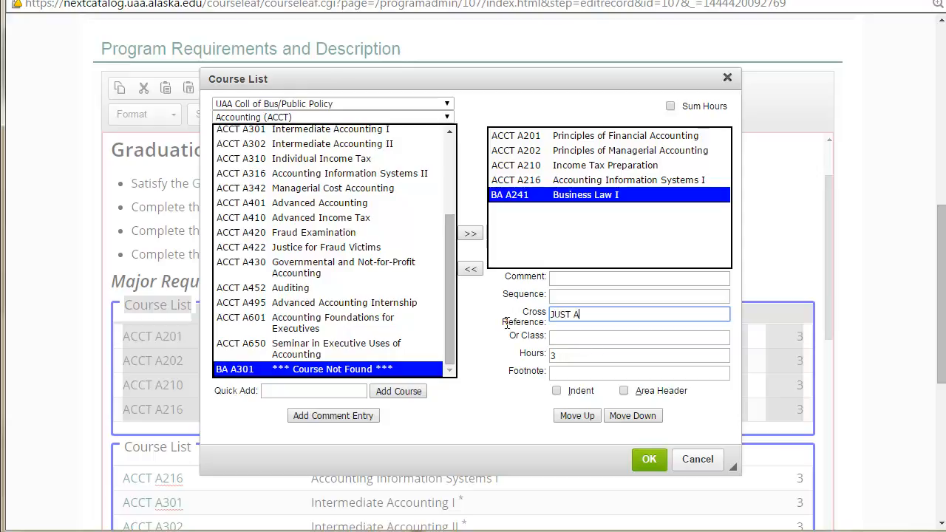
key(Tab)
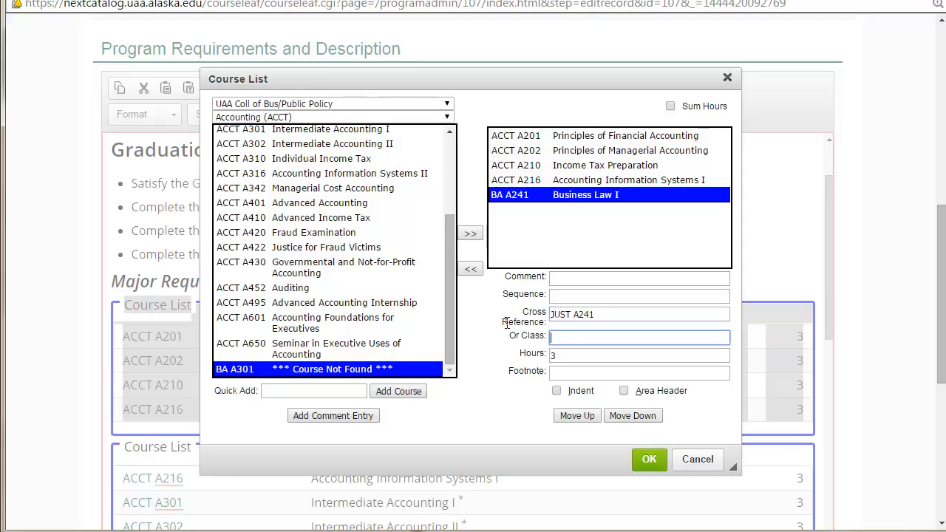
click(648, 466)
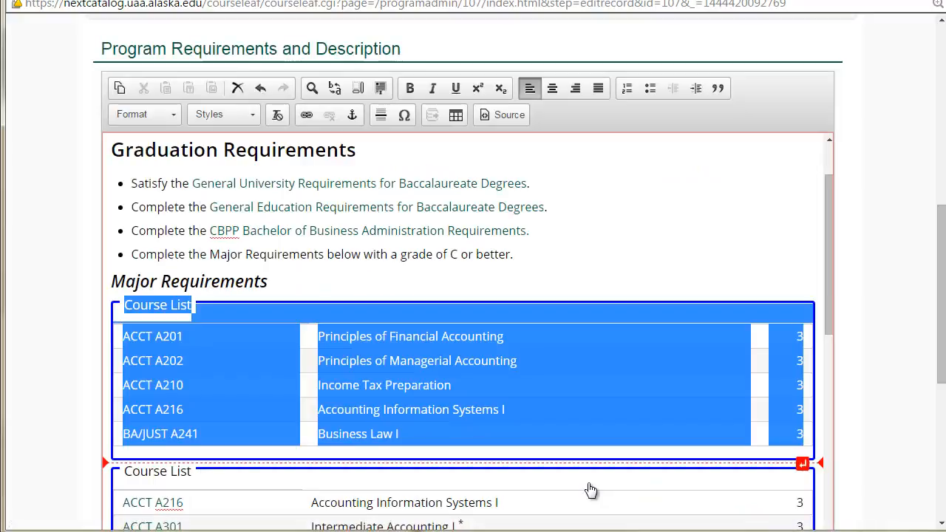
click(300, 279)
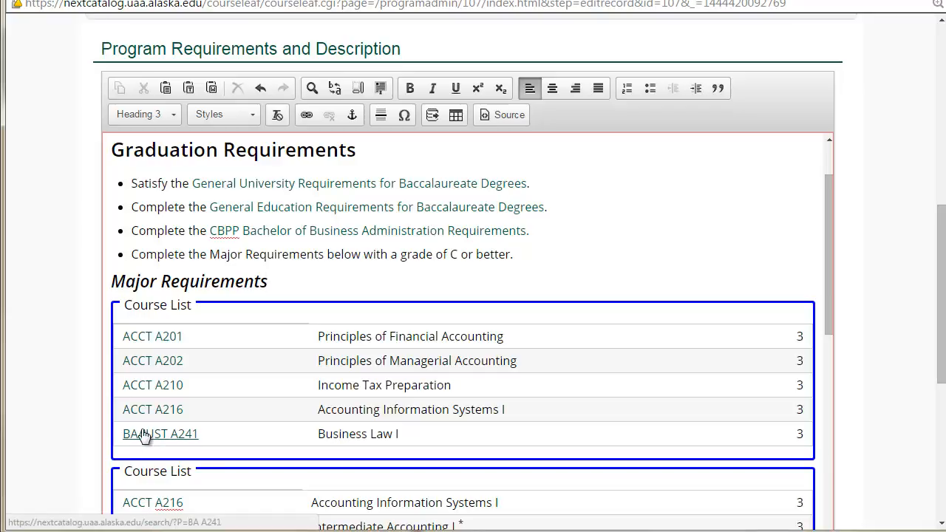
- Reopen the new course list, quick-add MATH A121 with MATH A151 as its Or Class alternative, and save
double_click(413, 384)
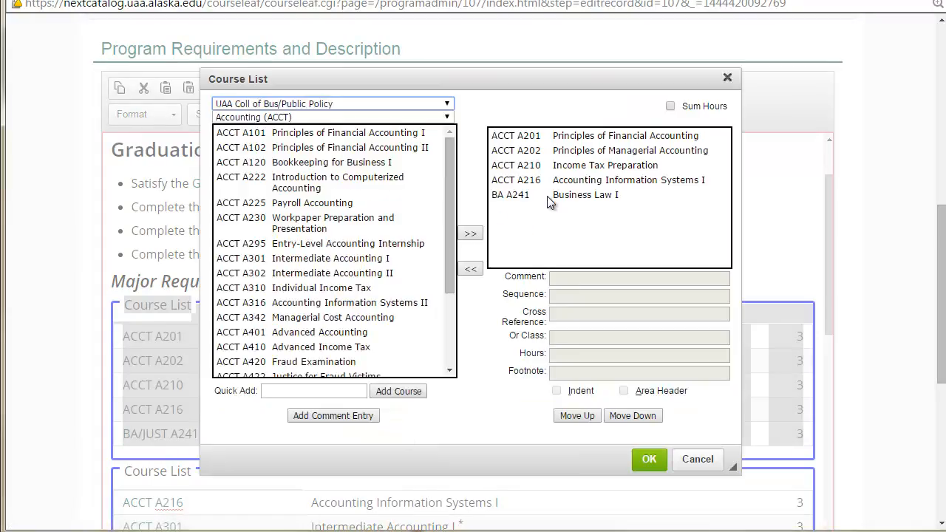
click(553, 196)
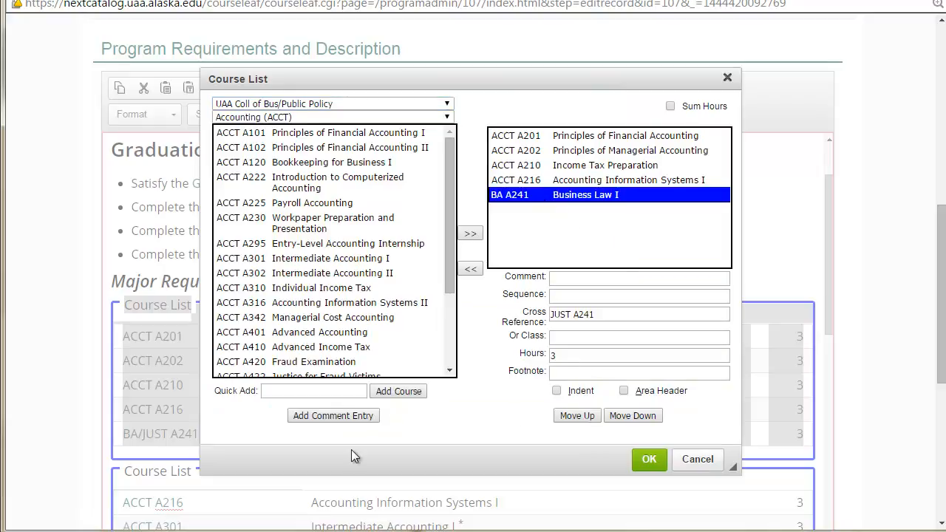
click(334, 392)
text(MATH A121)
key(Return)
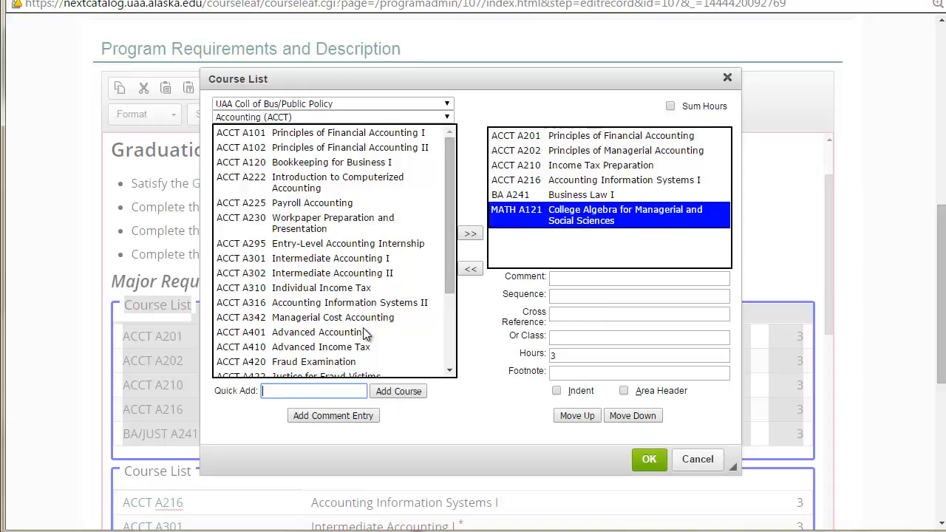
click(570, 333)
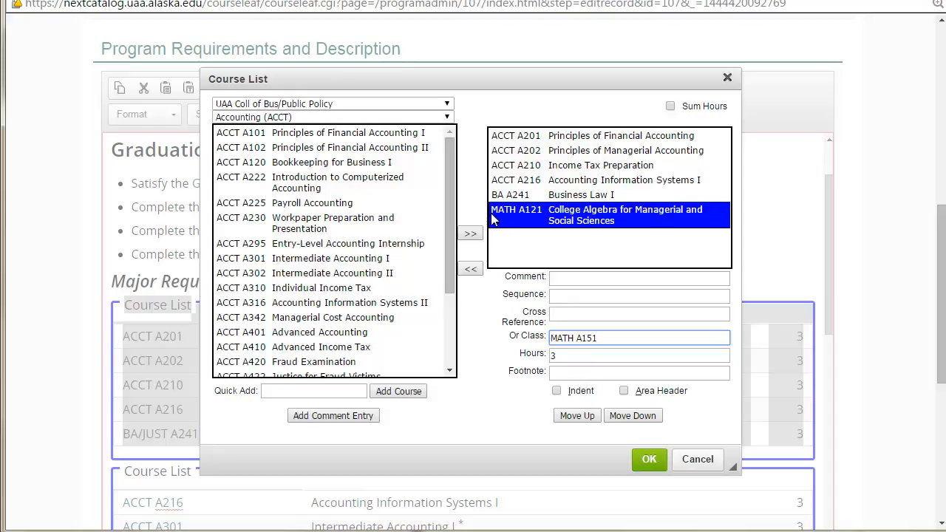
click(647, 461)
click(625, 262)
- Set the hours of the MATH A121 entry in the new course list to 3-4 and save the list
scroll(627, 268, down, 2)
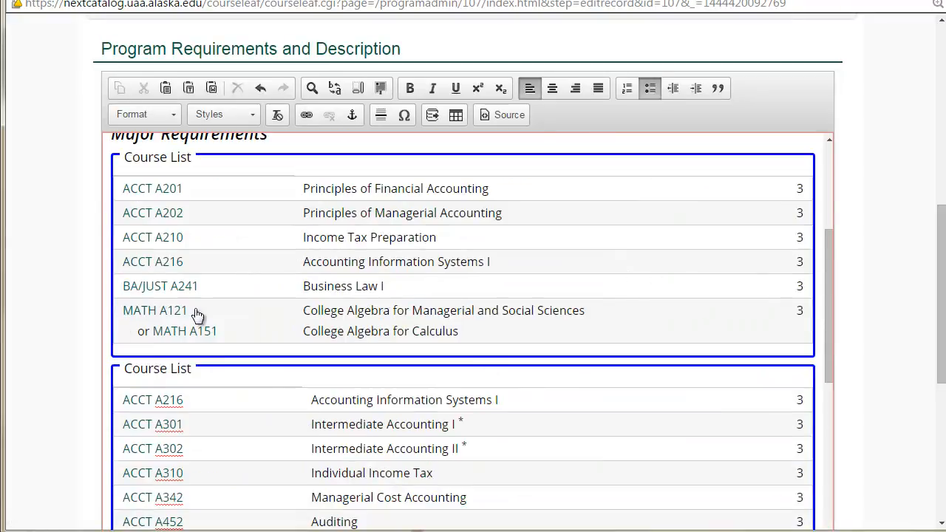
click(175, 336)
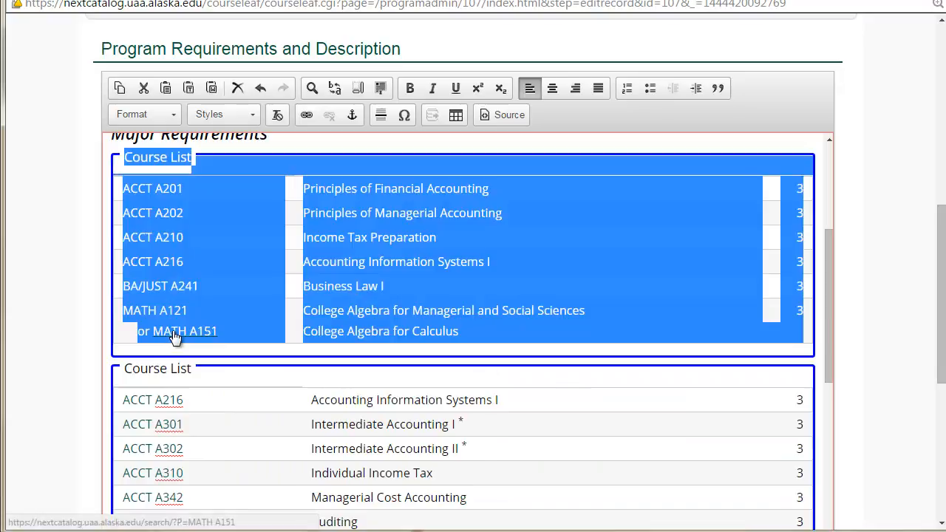
double_click(565, 272)
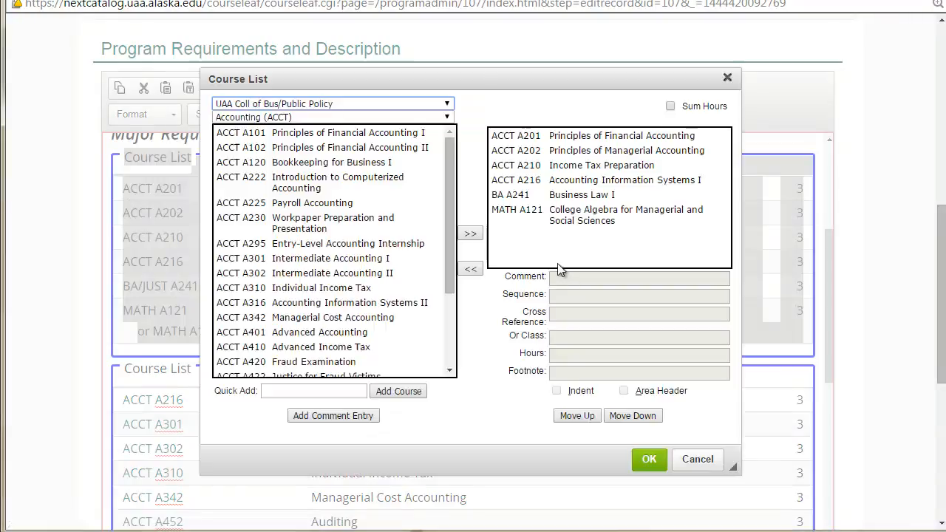
click(575, 221)
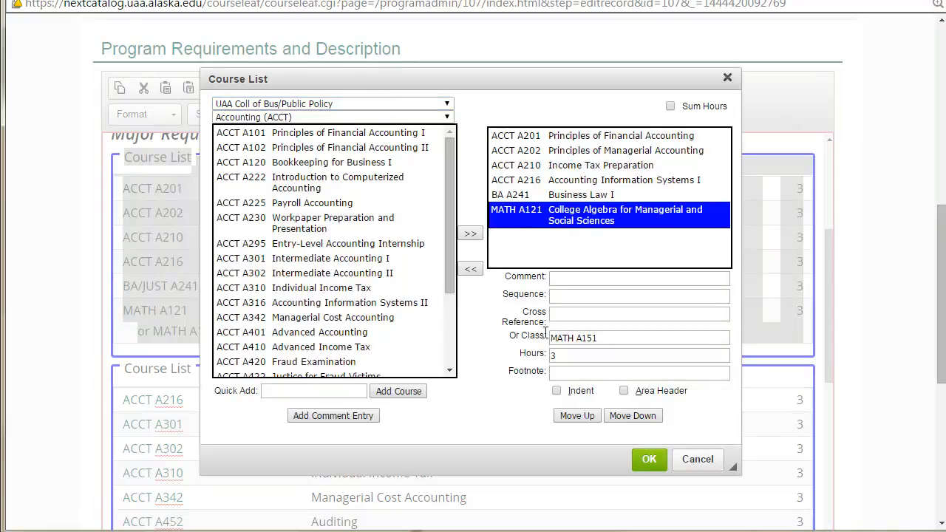
click(559, 355)
click(536, 356)
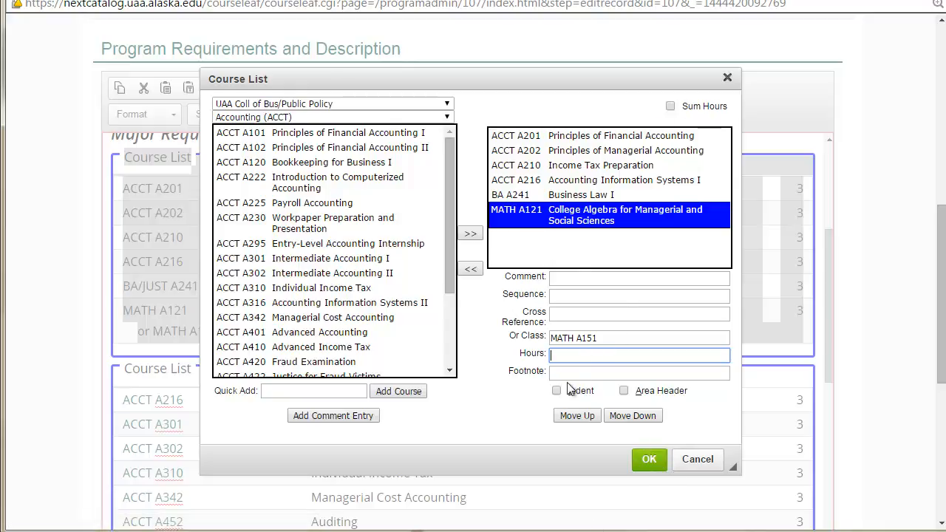
click(650, 461)
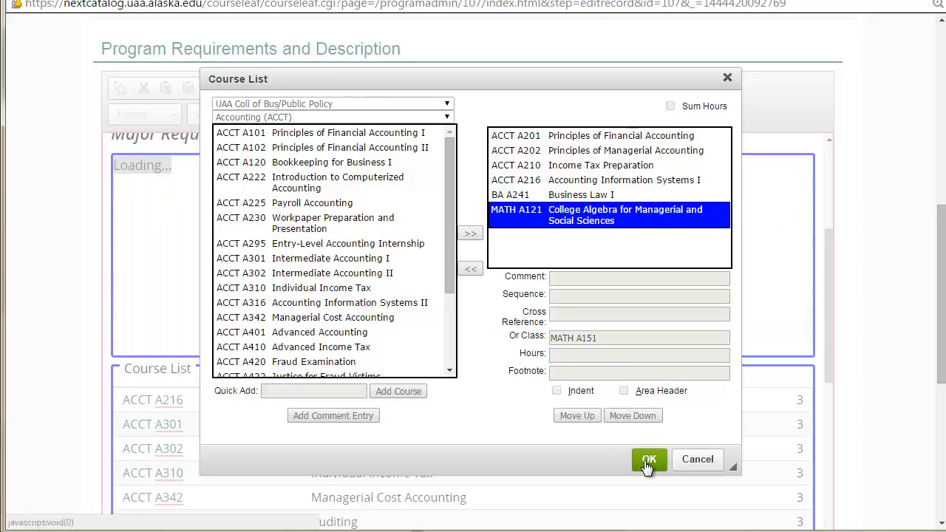
click(599, 362)
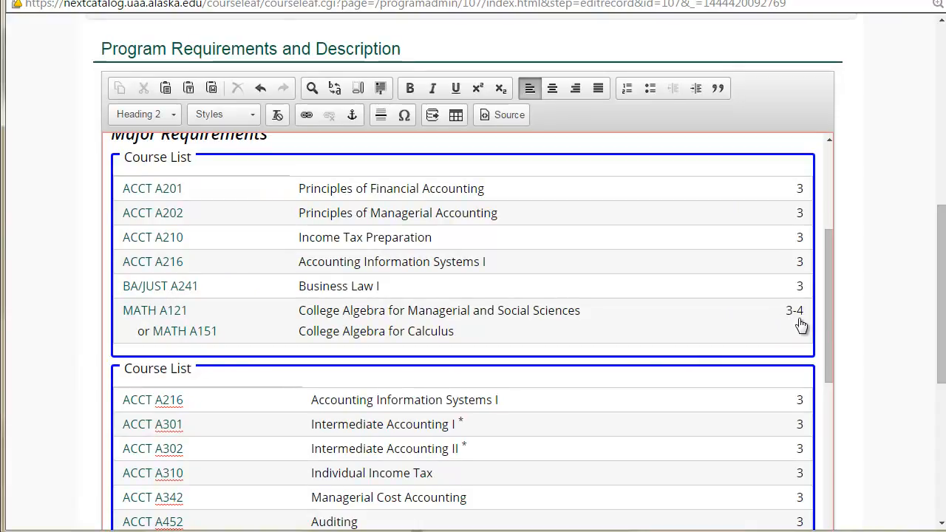
- Turn on Sum Hours for the new course list under Major Requirements and save the list
double_click(608, 264)
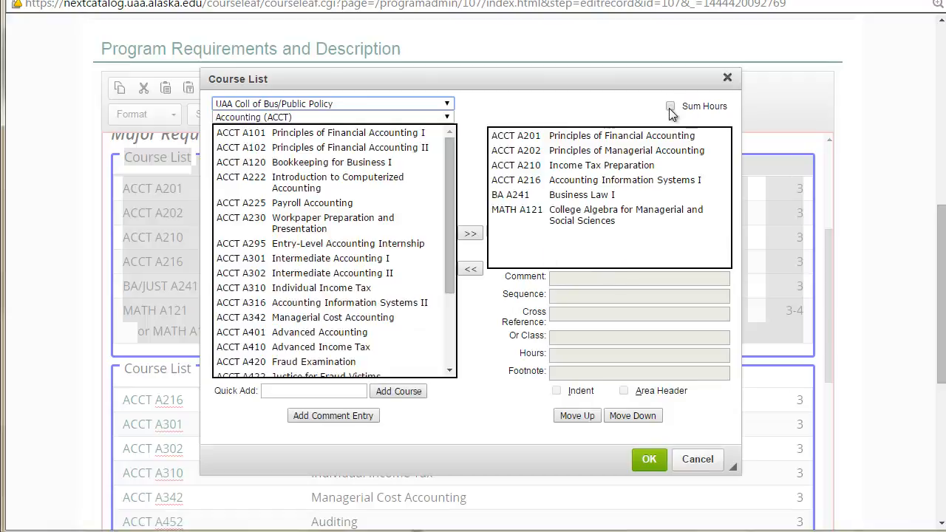
click(671, 107)
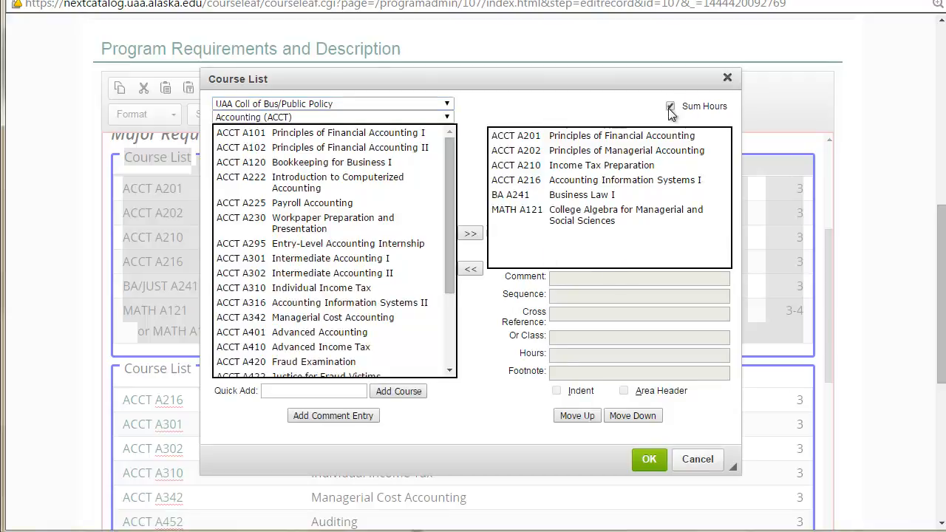
click(649, 459)
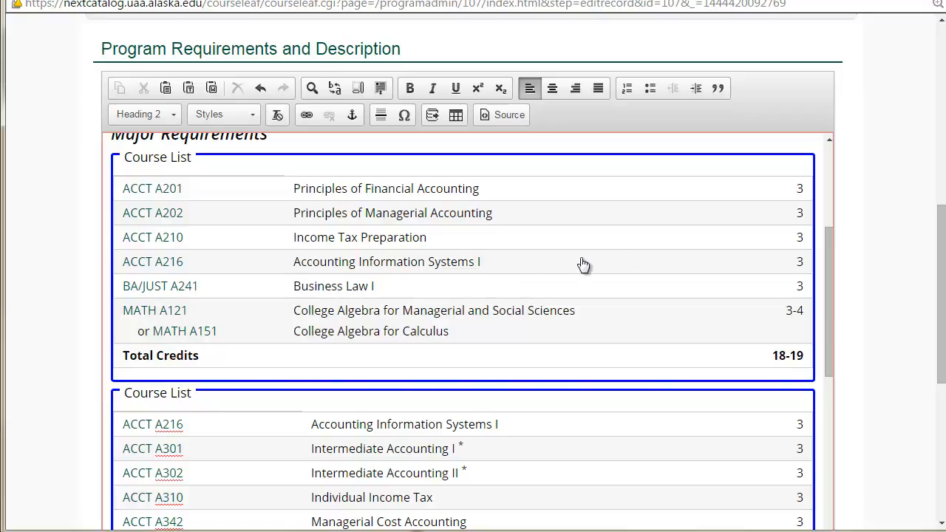
- Add the comment entry "Select one of the following:" with 3 hours at the end of the new course list, and save
double_click(635, 243)
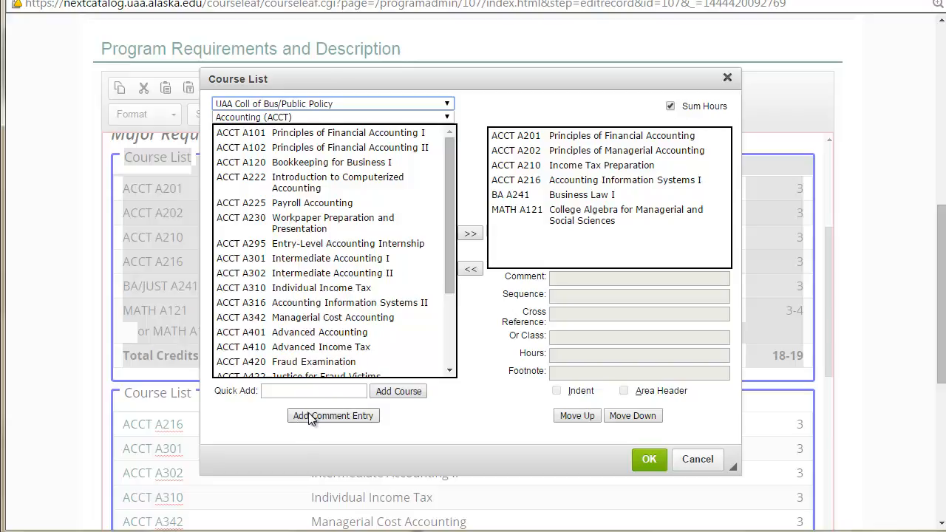
click(357, 422)
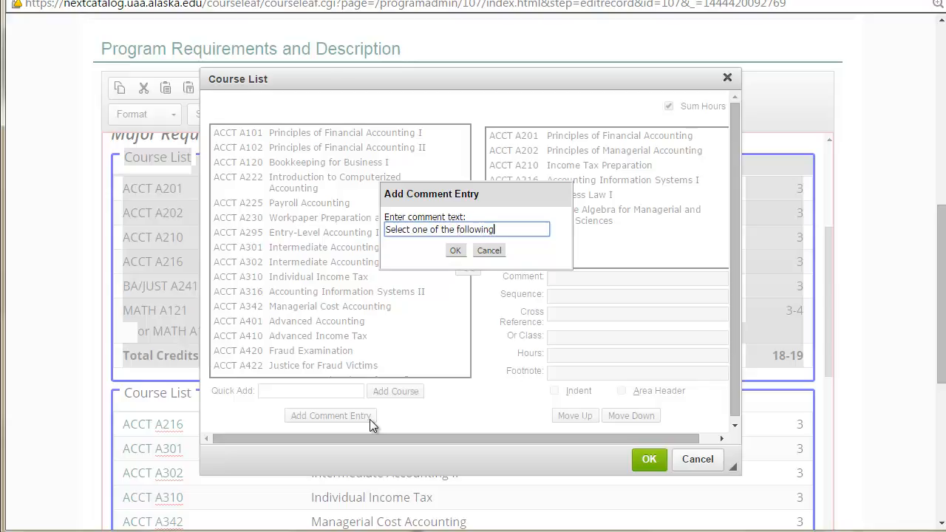
click(452, 251)
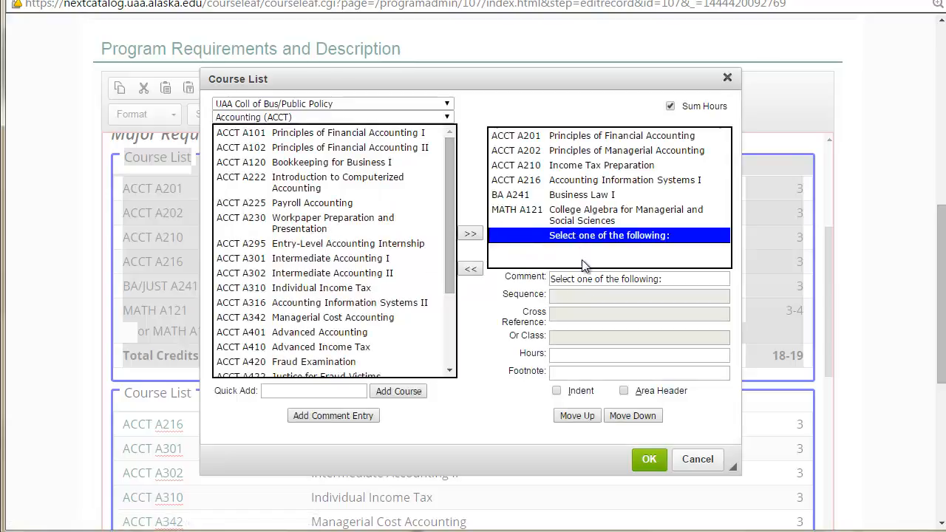
click(571, 355)
text(3)
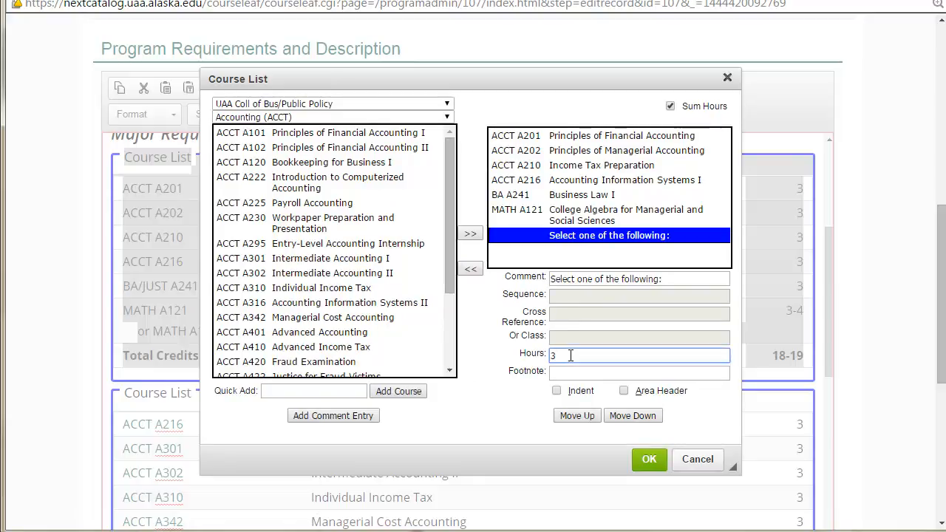
click(647, 462)
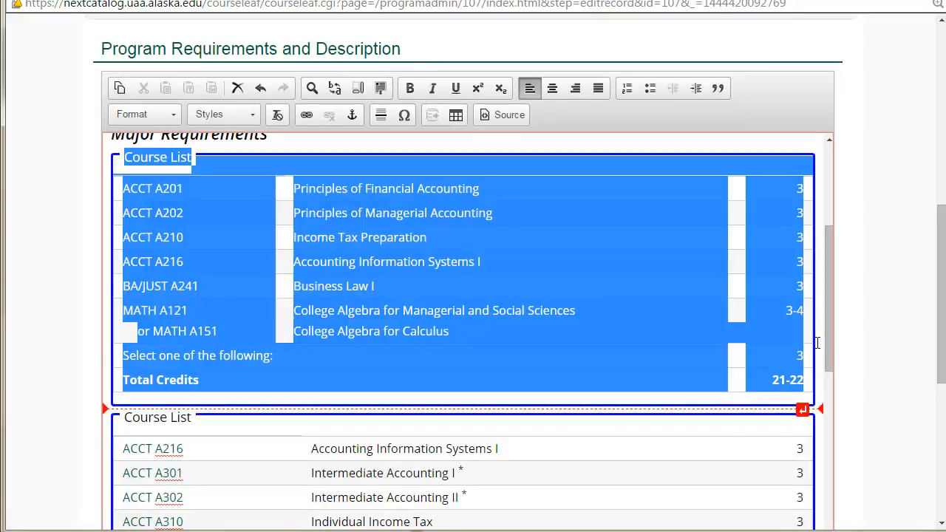
click(818, 343)
- Add ACCT A295, ACCT A301, ACCT A302 and ACCT A310 below the "Select one of the following:" comment, and save the list
double_click(343, 348)
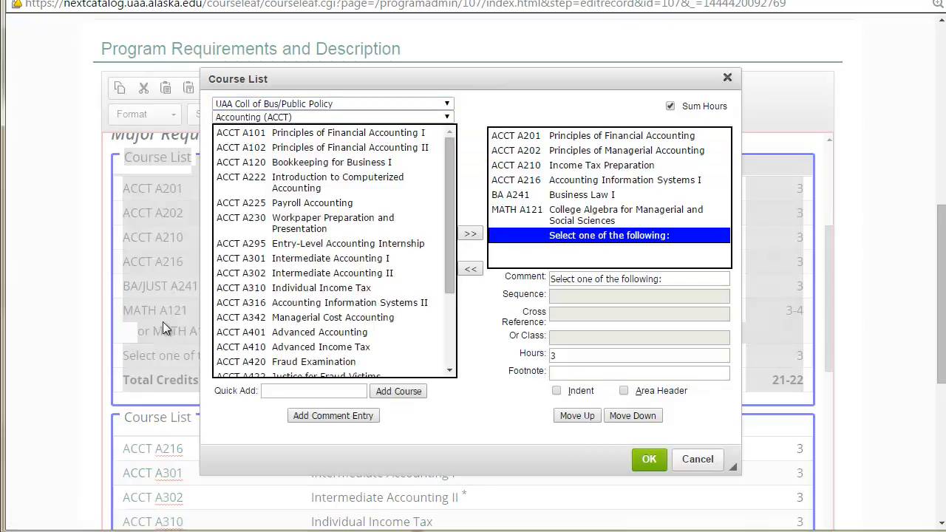
double_click(301, 244)
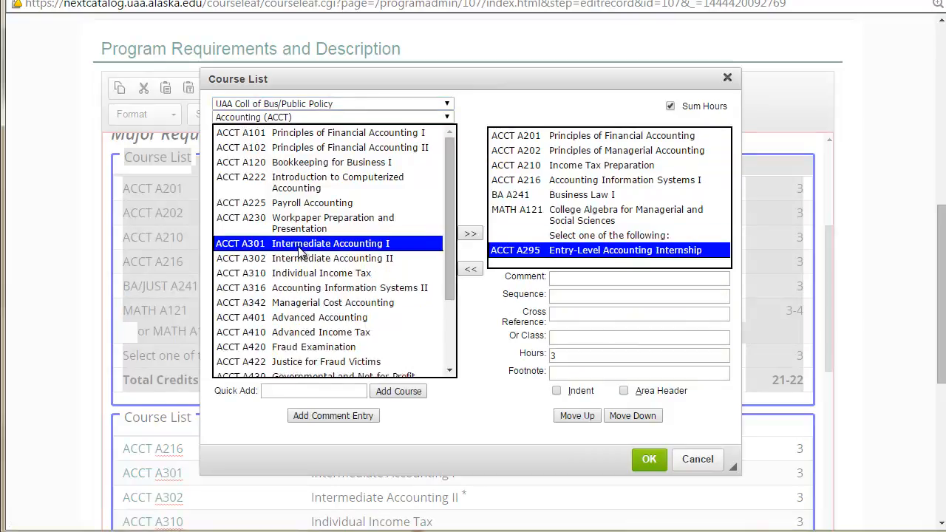
double_click(301, 244)
double_click(301, 244)
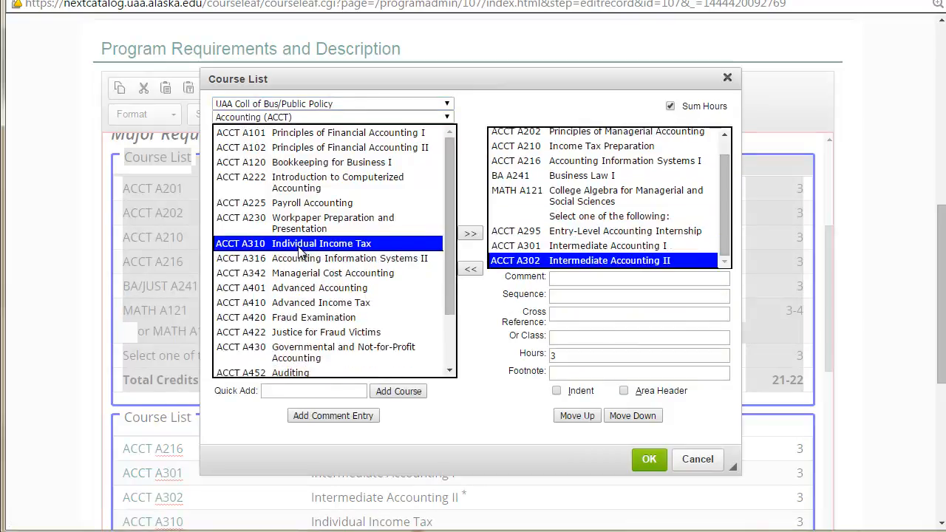
double_click(300, 250)
click(650, 459)
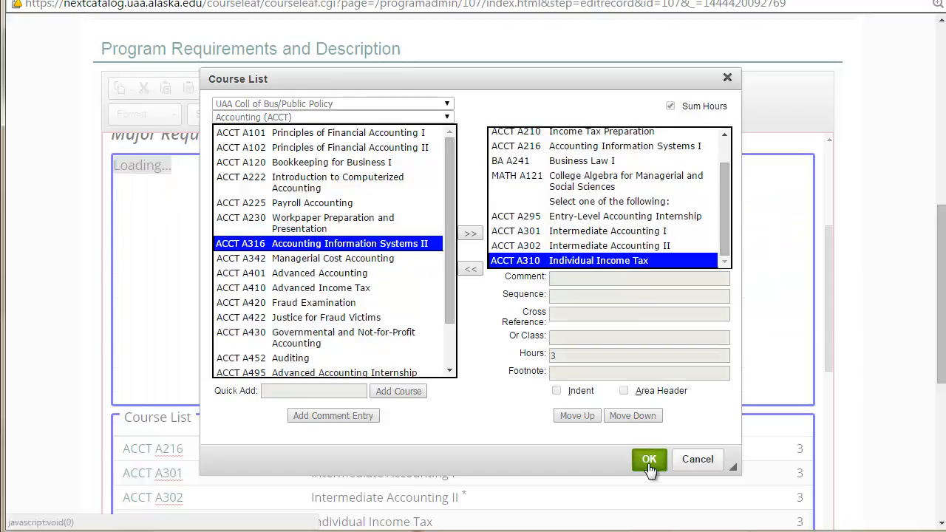
click(819, 326)
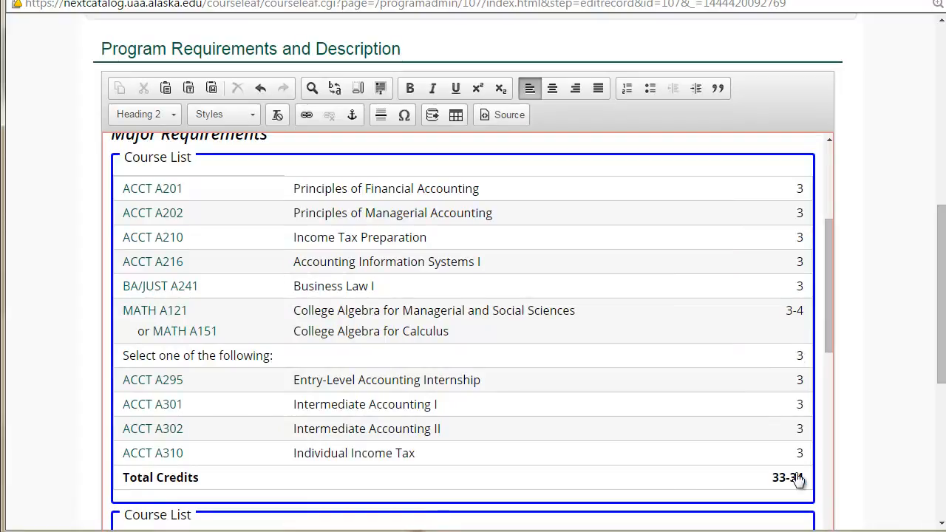
- Indent the ACCT A295, A301, A302 and A310 entries under the "Select one of the following:" comment, and save the list
double_click(689, 314)
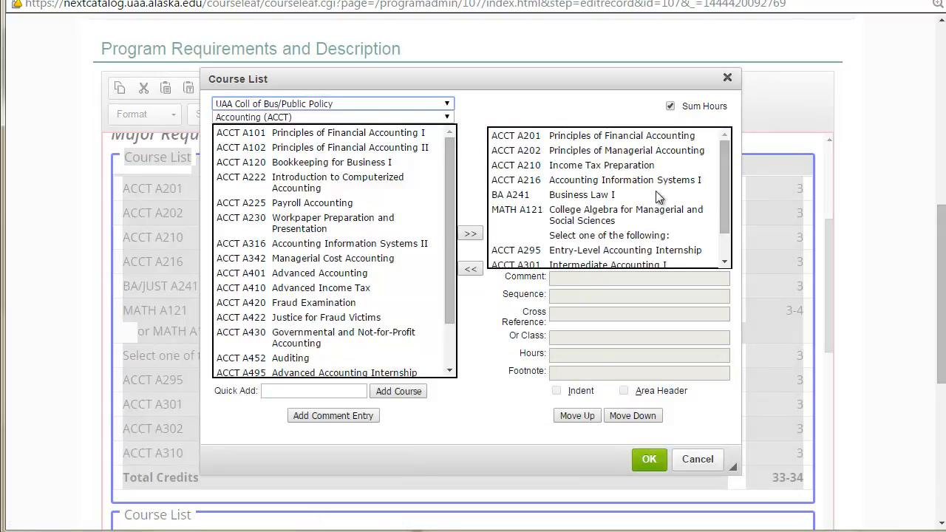
scroll(651, 207, down, 5)
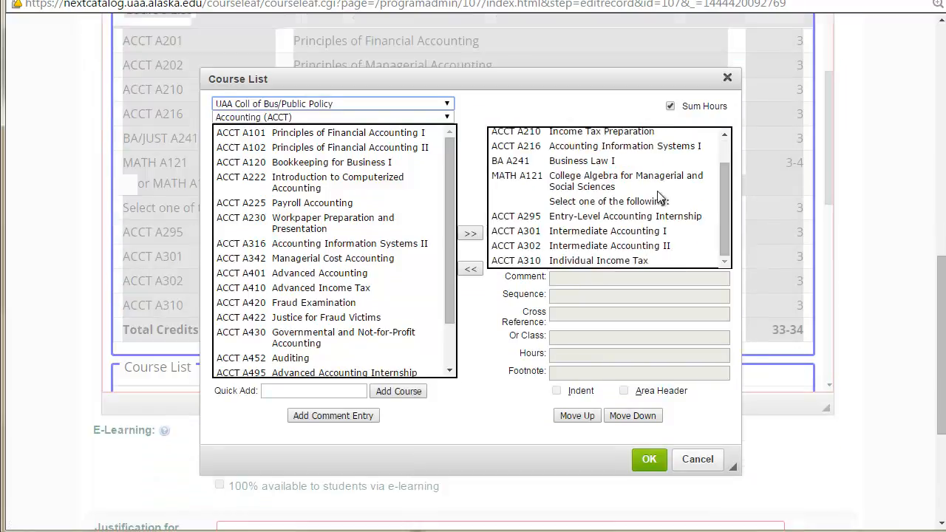
click(574, 219)
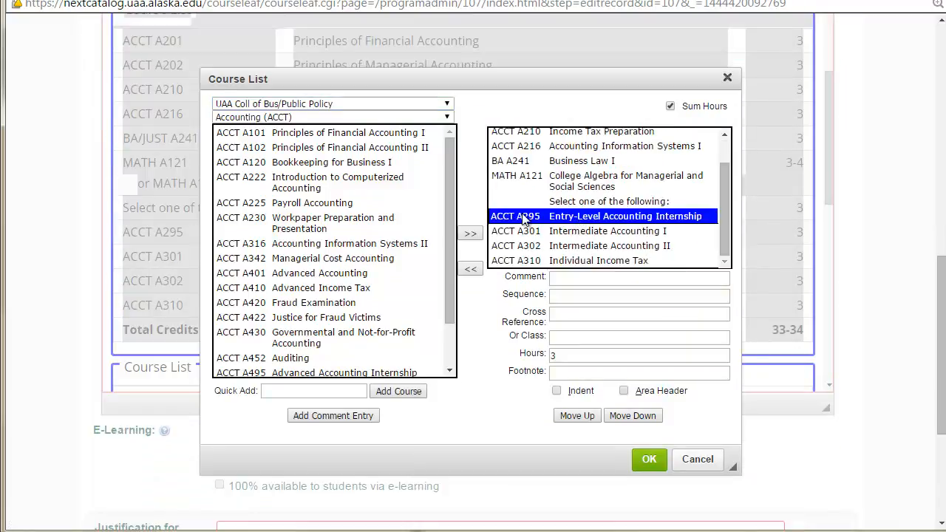
click(556, 392)
click(536, 232)
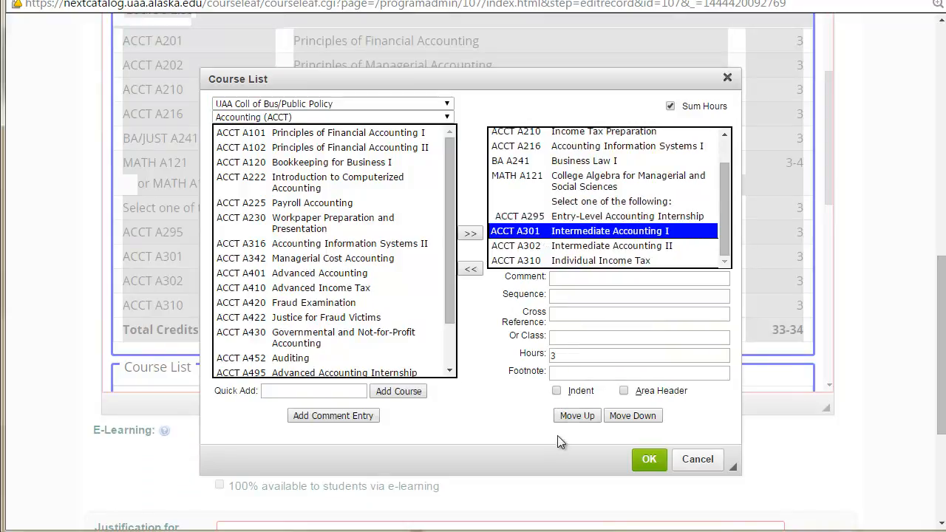
click(556, 391)
click(551, 247)
click(556, 391)
click(550, 260)
click(557, 390)
click(648, 459)
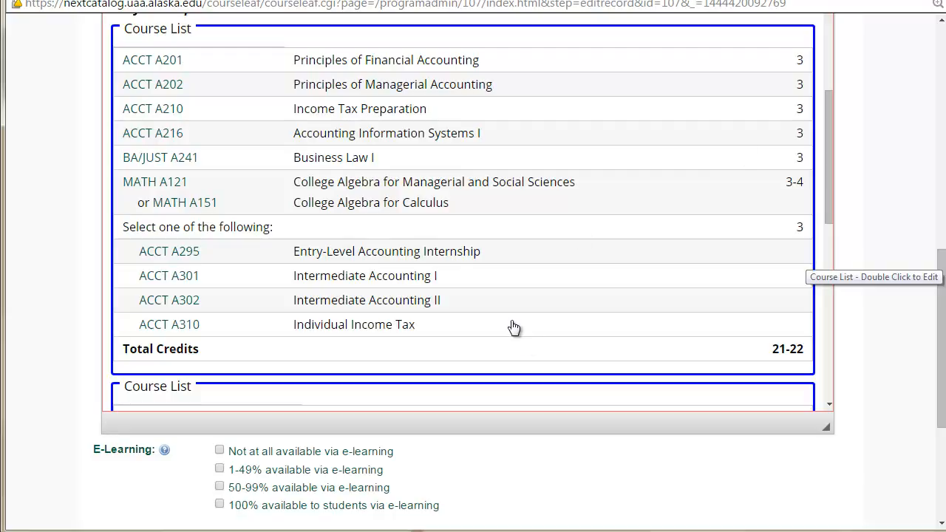
- Quick-add BIOL A111 after BA A241 in the course list, with BIOL A111L as its Sequence course, and save
double_click(515, 260)
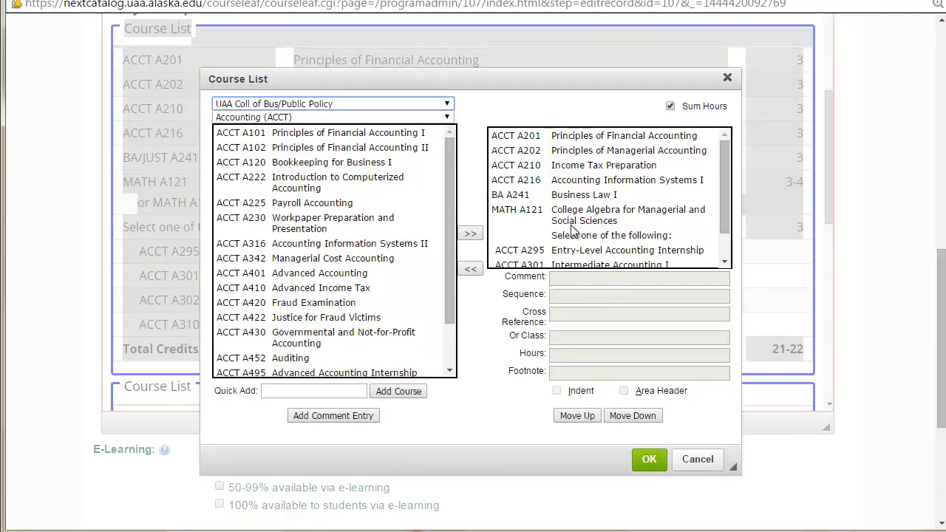
click(571, 196)
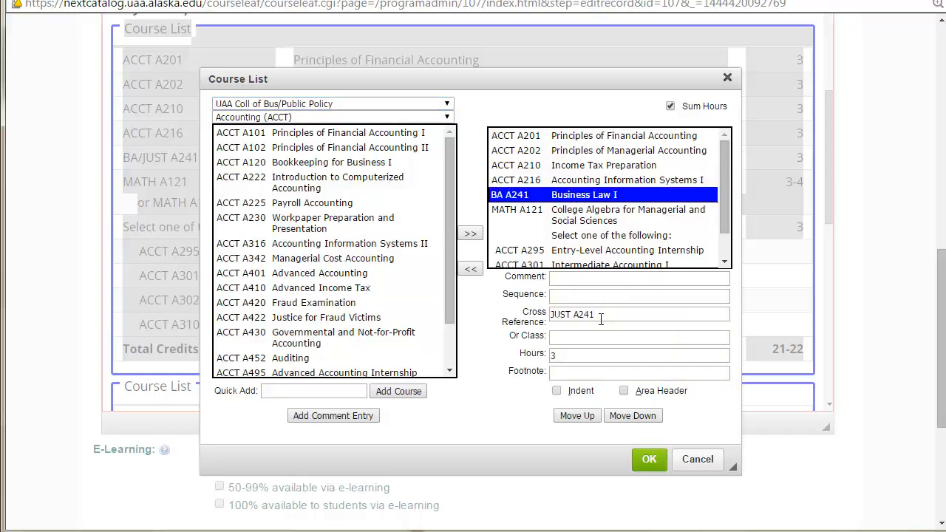
scroll(573, 240, down, 1)
scroll(572, 221, up, 2)
click(294, 390)
text(BIOL A111)
key(Return)
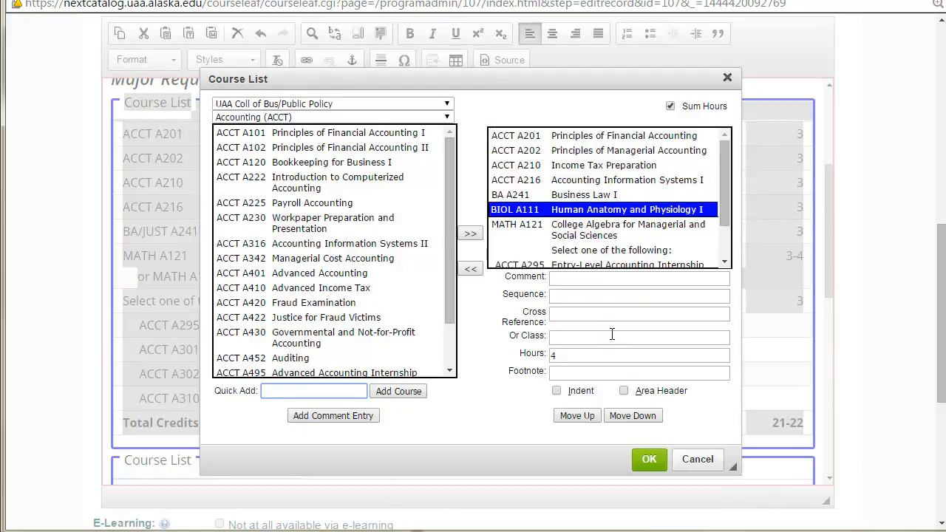
click(577, 313)
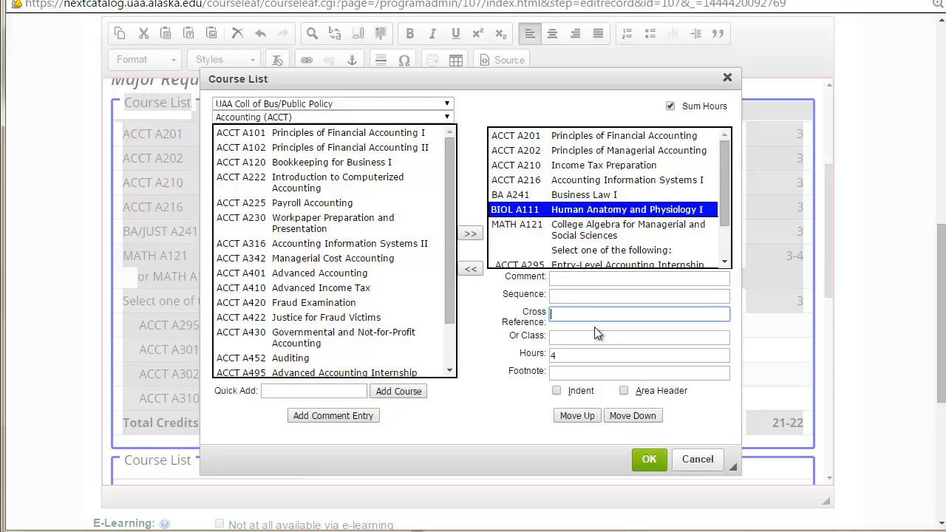
key(shift+Tab)
text(BIOL A111L)
key(Tab)
click(650, 459)
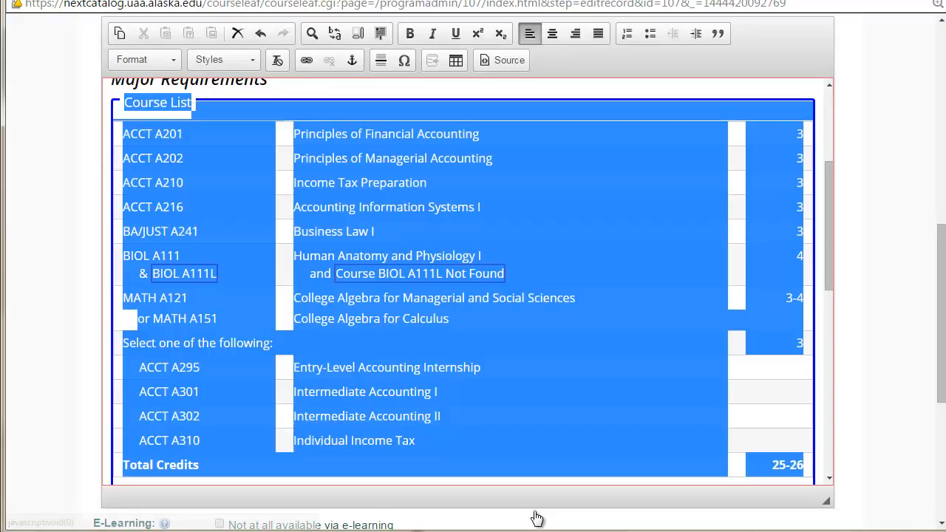
click(810, 322)
- Set the cross reference of the BA A241 entry to JUST A241, LEGL A241 and save the course list
double_click(576, 325)
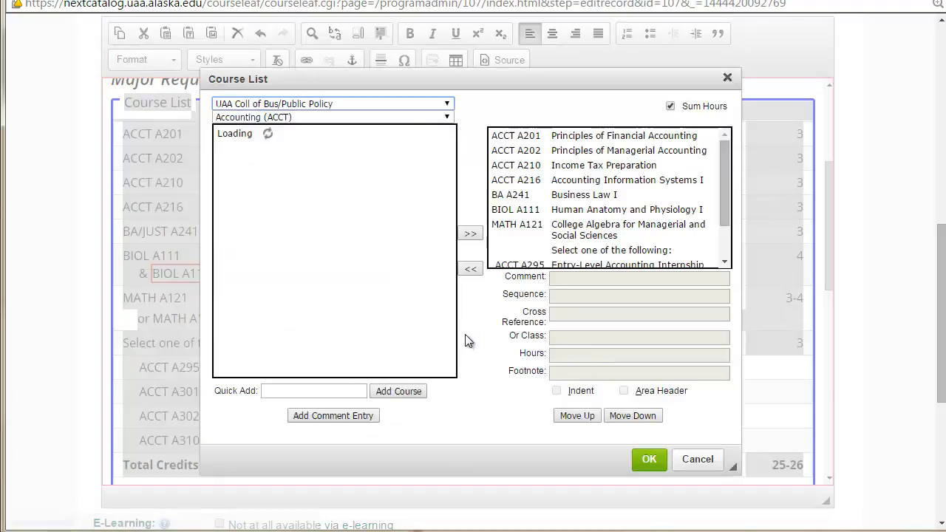
click(562, 196)
click(610, 313)
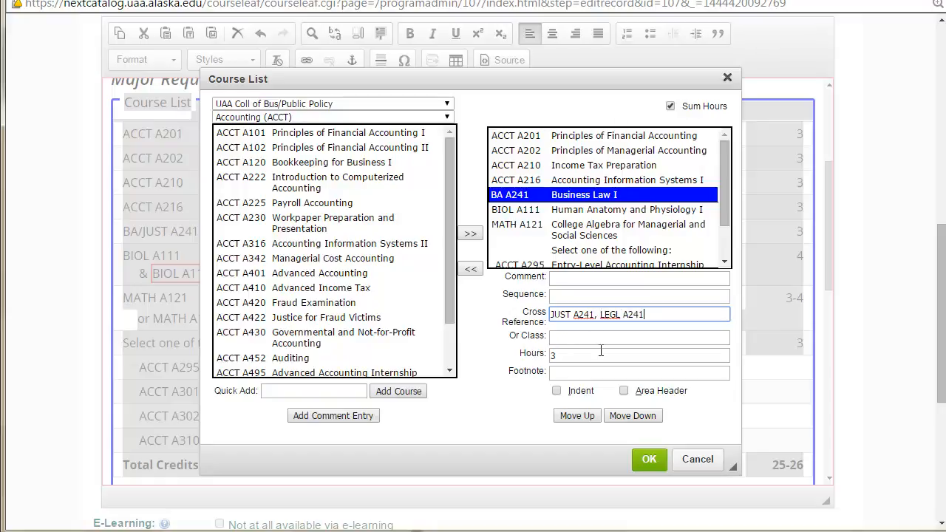
click(649, 459)
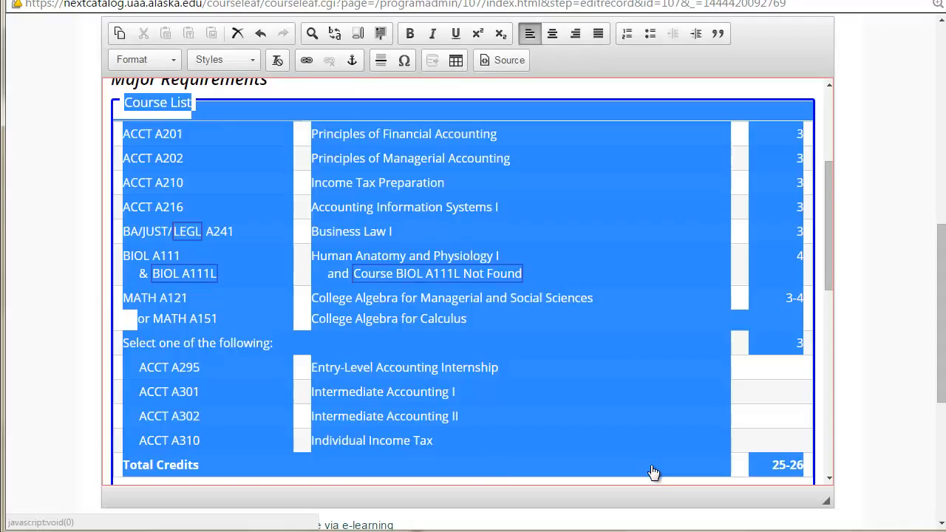
click(822, 343)
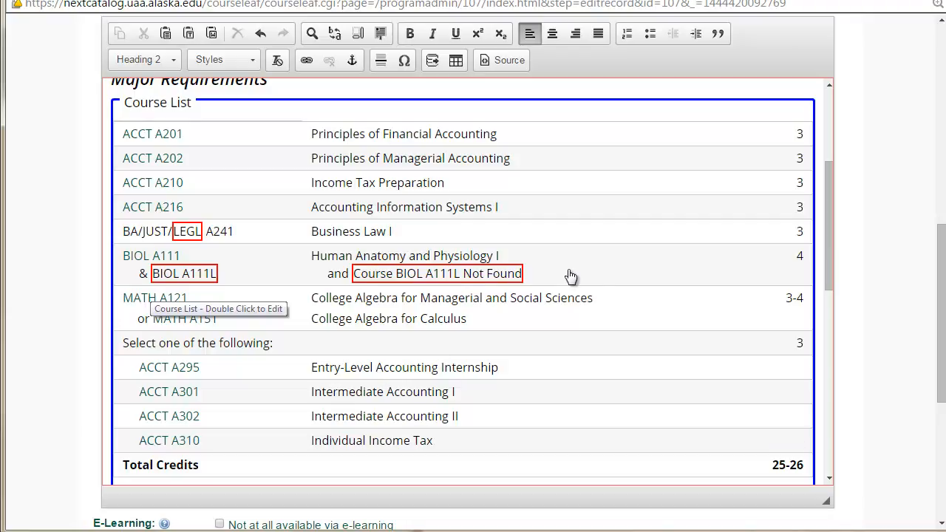
- Set the hours of the ACCT A201 entry to 6 and save the course list
double_click(665, 293)
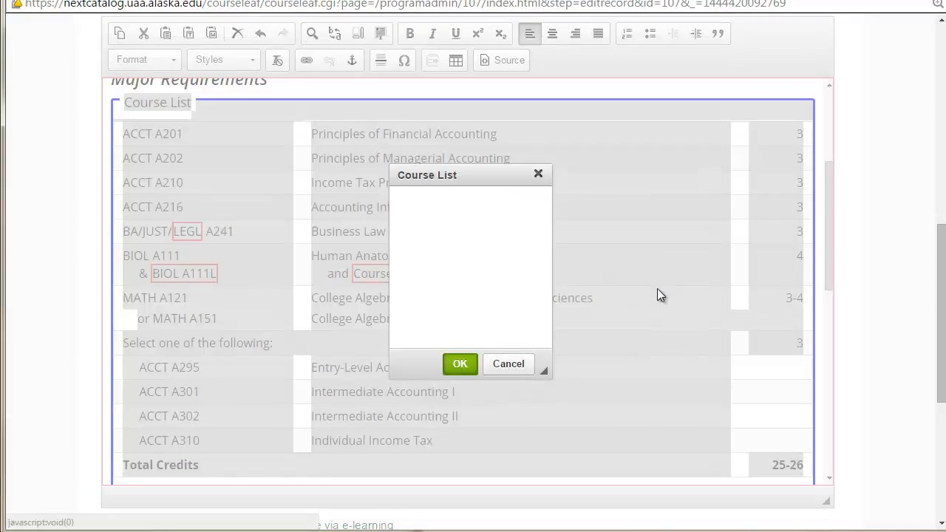
click(611, 137)
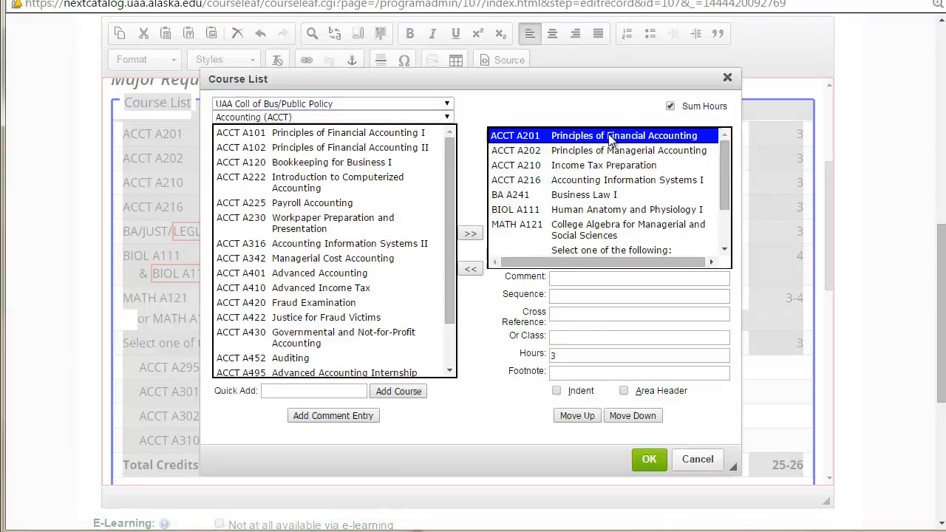
click(576, 354)
key(BackSpace)
text(6)
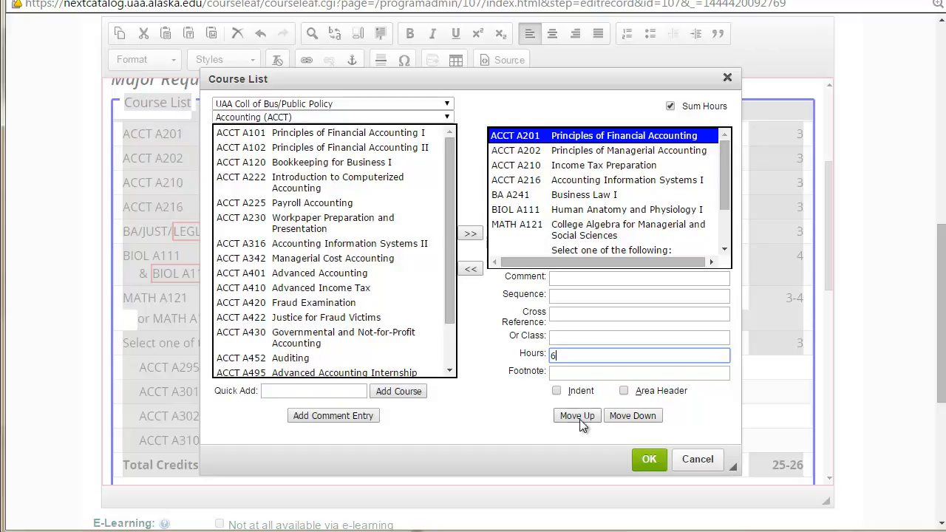
key(Tab)
click(644, 461)
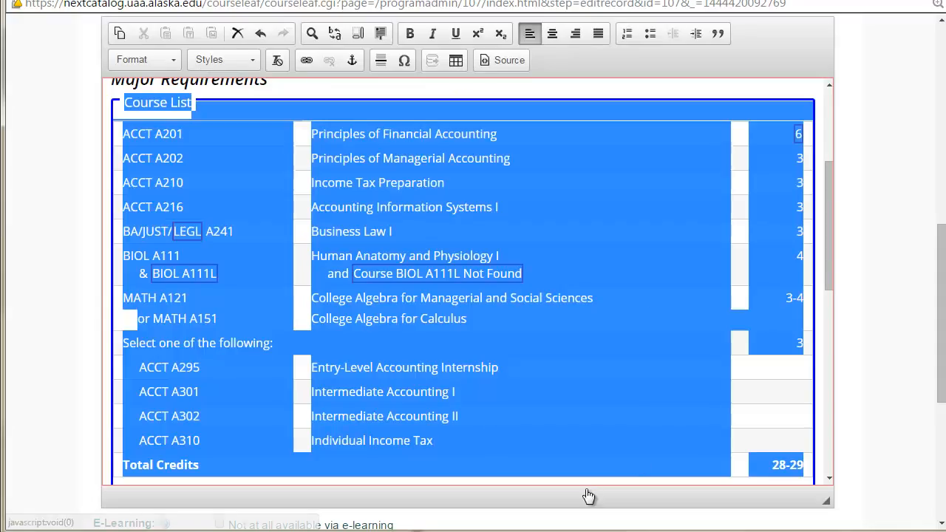
click(820, 123)
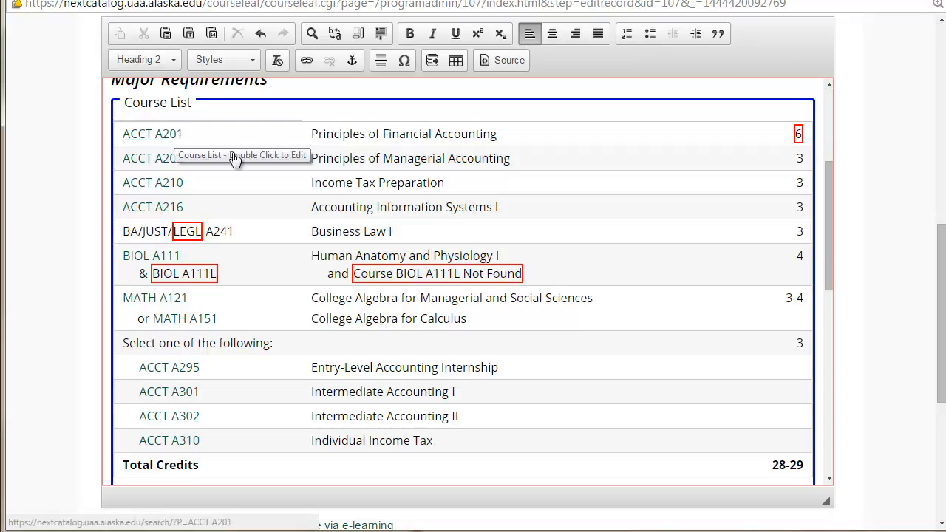
- Add the comment entry "Elective::Advisor approved" at the end of the course list that starts with ACCT A201, and save the list
mouse_move(798, 144)
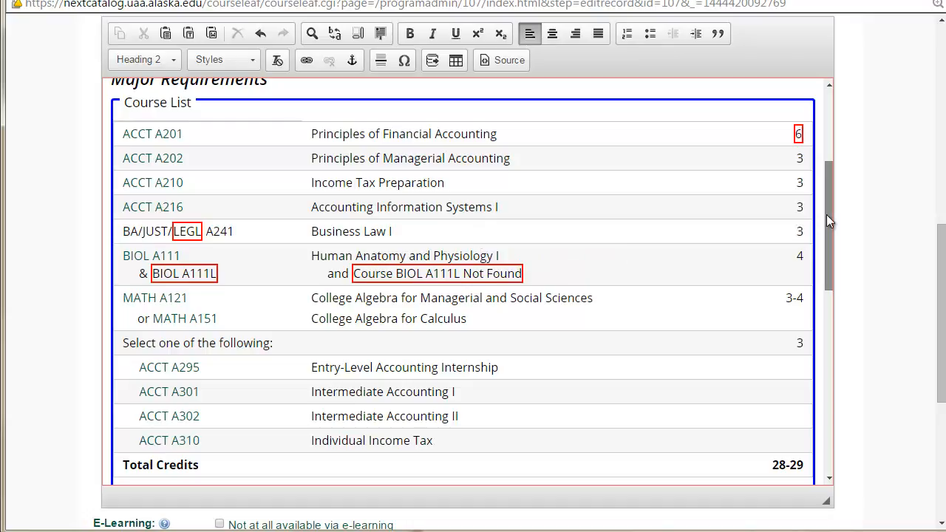
click(652, 318)
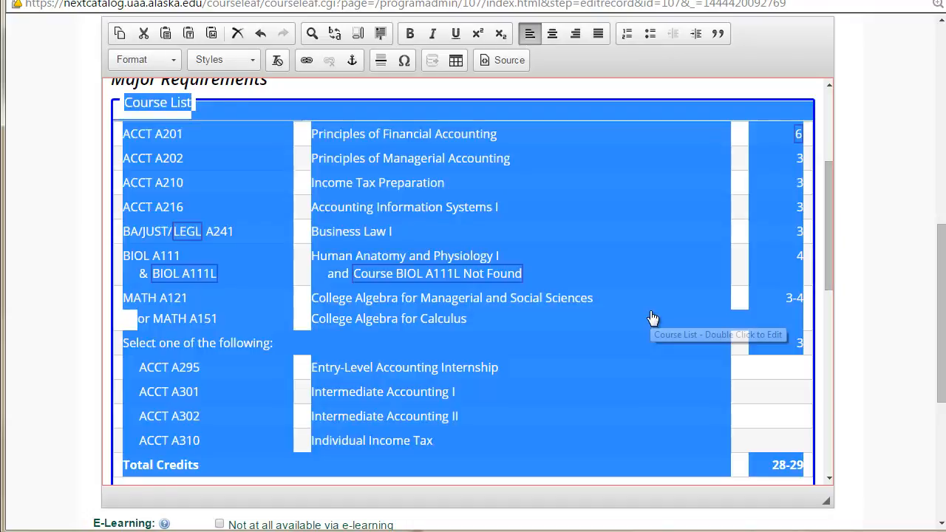
double_click(653, 318)
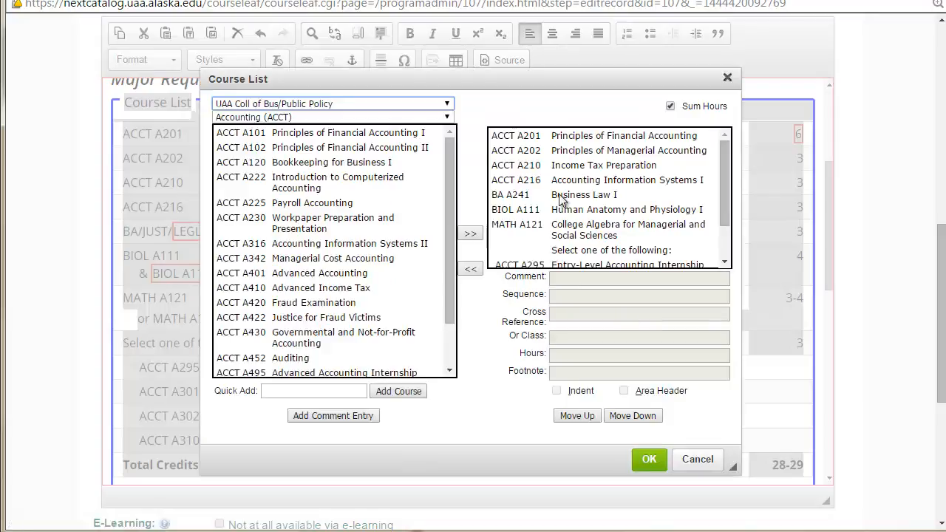
scroll(553, 203, down, 5)
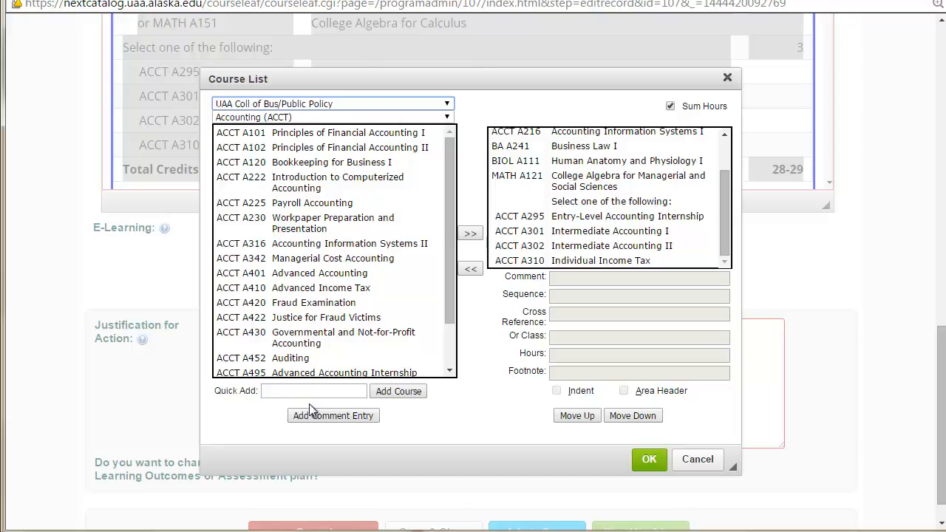
click(336, 418)
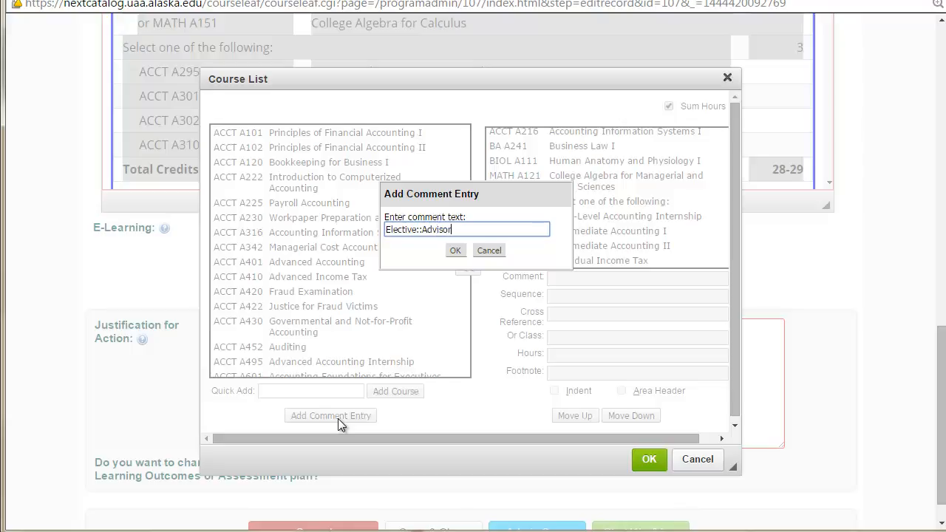
key(Return)
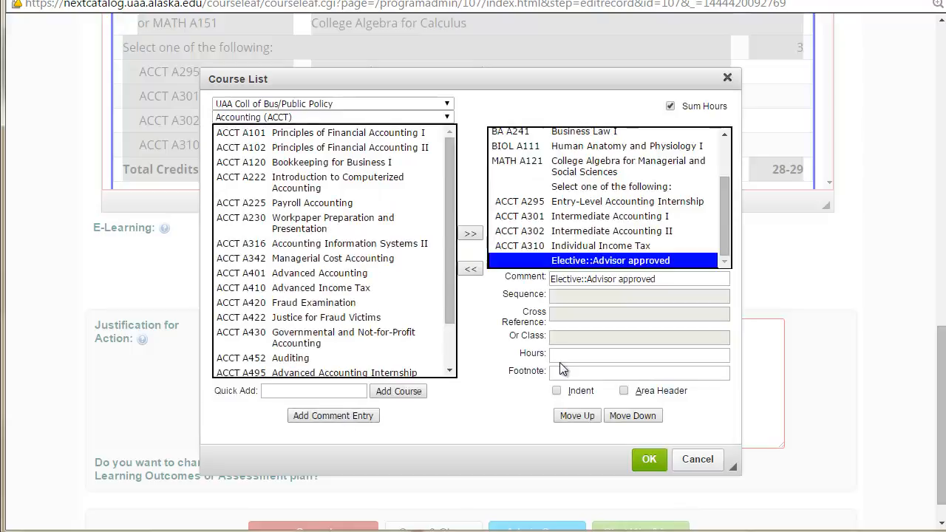
click(653, 464)
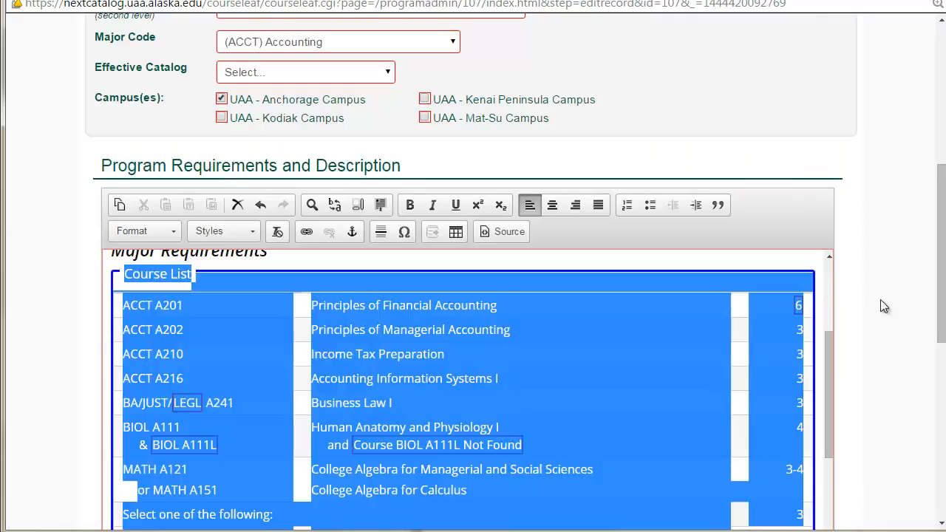
scroll(880, 300, down, 3)
drag(826, 217, 825, 235)
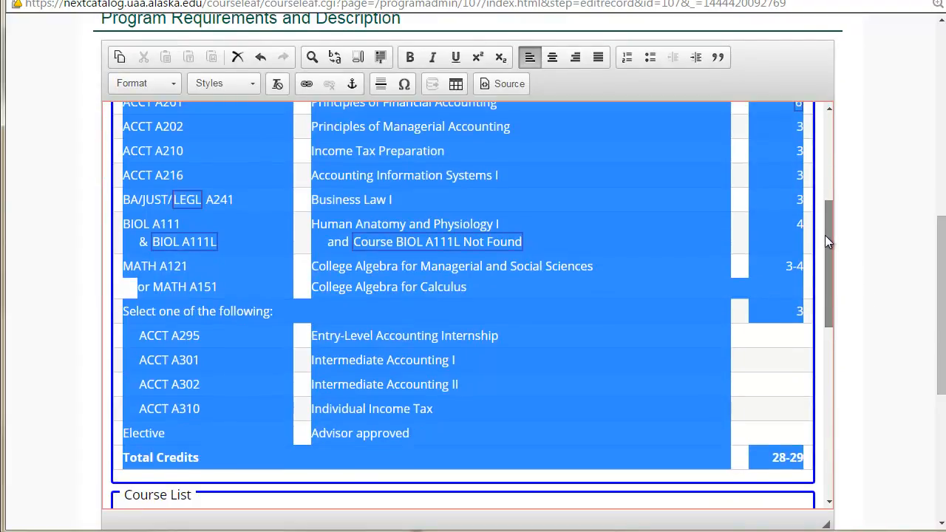
click(817, 238)
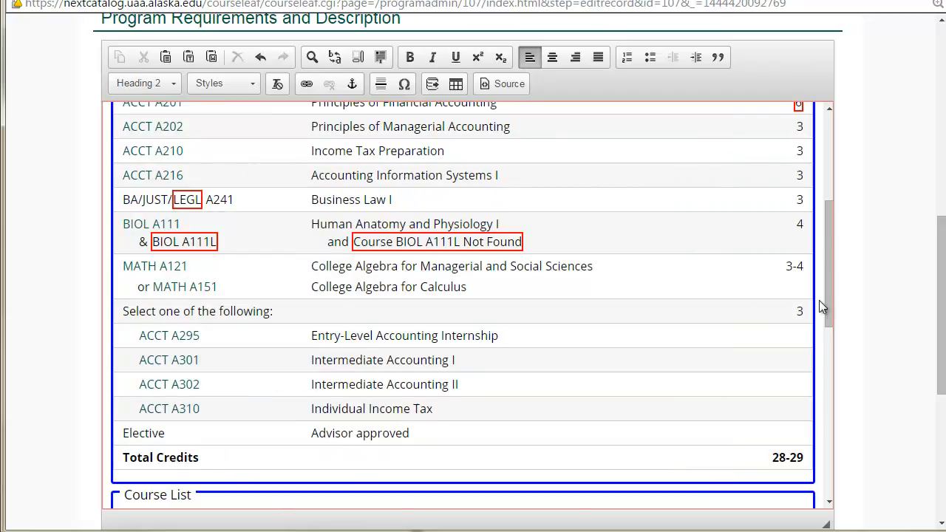
- Delete the course list that starts with ACCT A201 from under the Major Requirements heading
drag(828, 274, 825, 242)
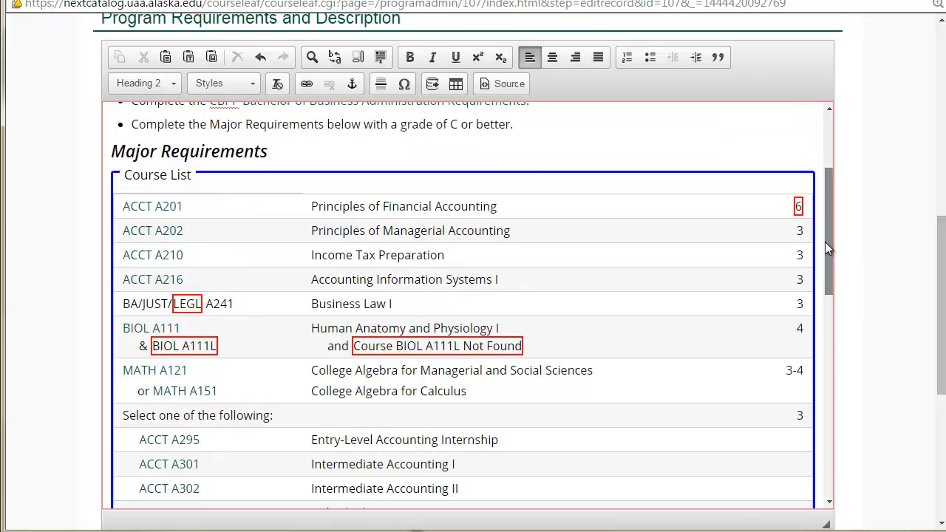
click(671, 338)
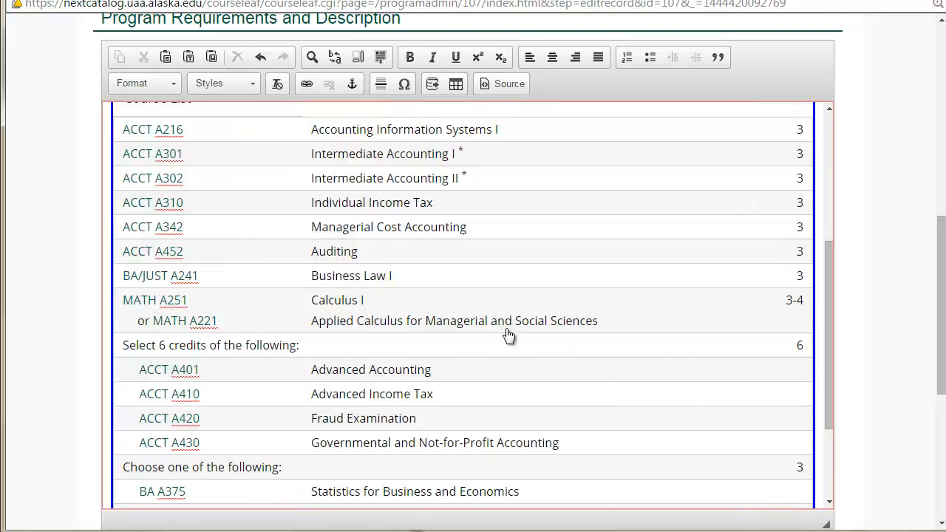
scroll(532, 329, up, 2)
scroll(540, 323, up, 3)
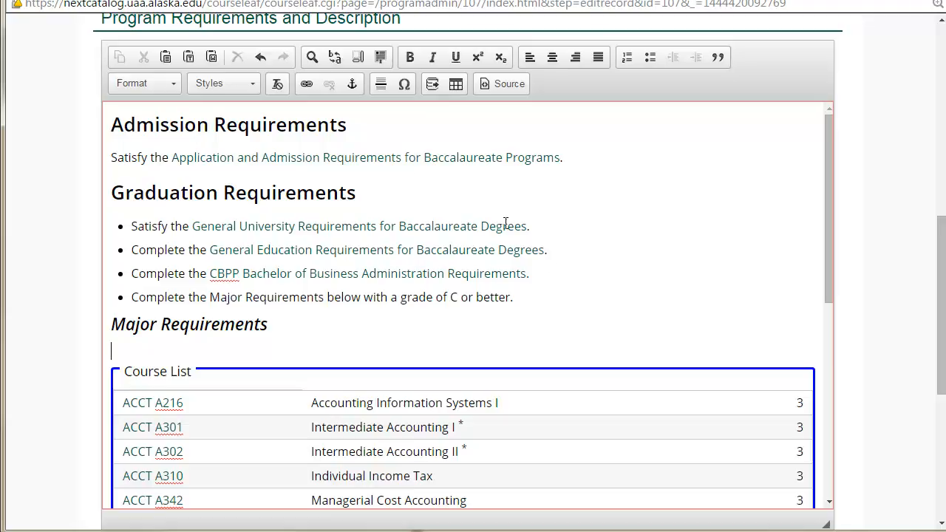
- Examine the link destination of "Application and Admission Requirements for Baccalaureate Programs" and close its settings without changes
click(313, 153)
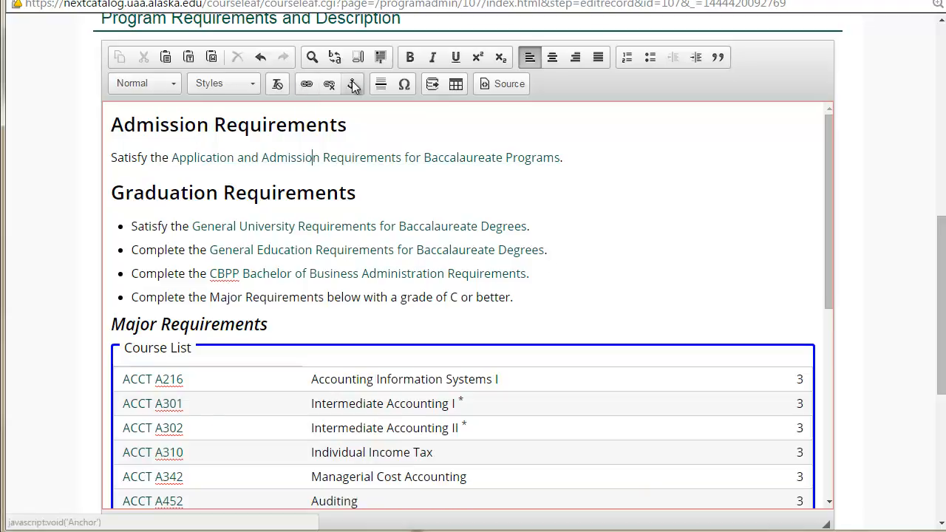
click(309, 90)
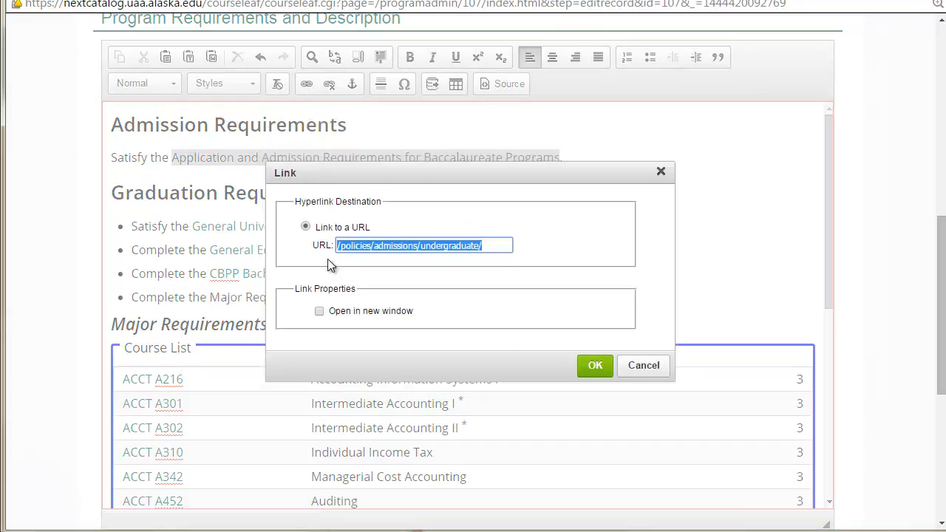
click(501, 246)
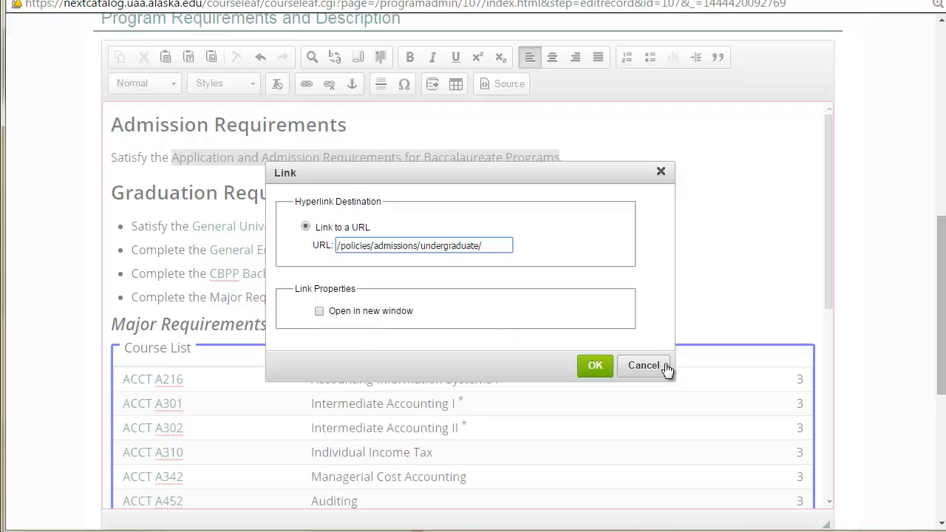
click(661, 172)
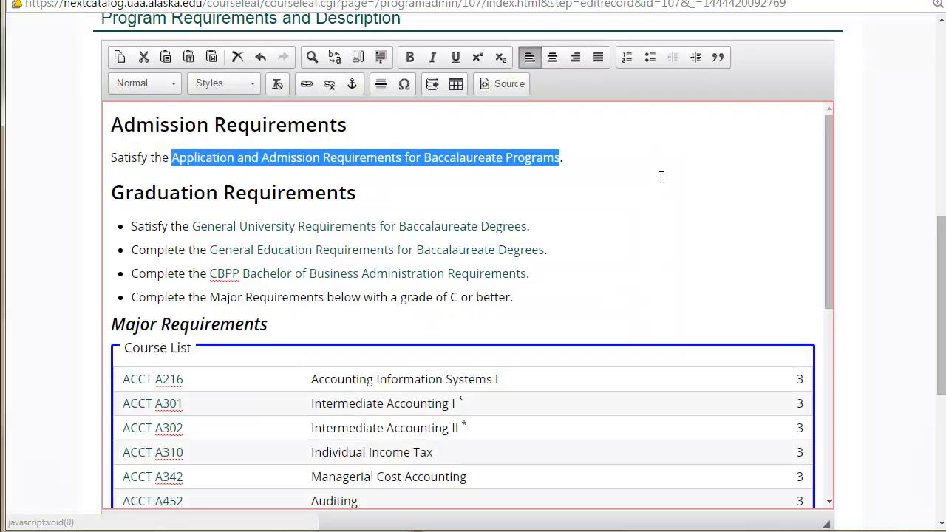
- Enter BIOL A111 on a new line below the Major Requirements heading and convert it to a course database field
click(469, 328)
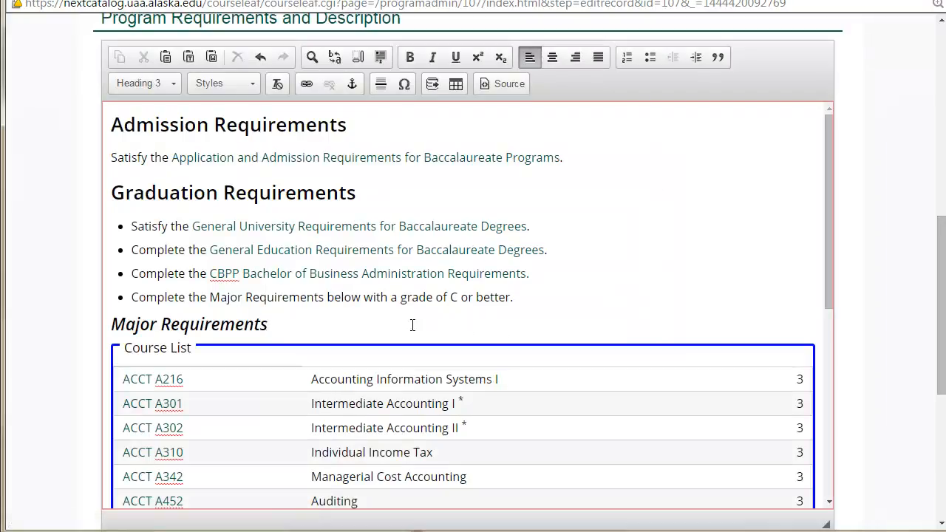
key(Return)
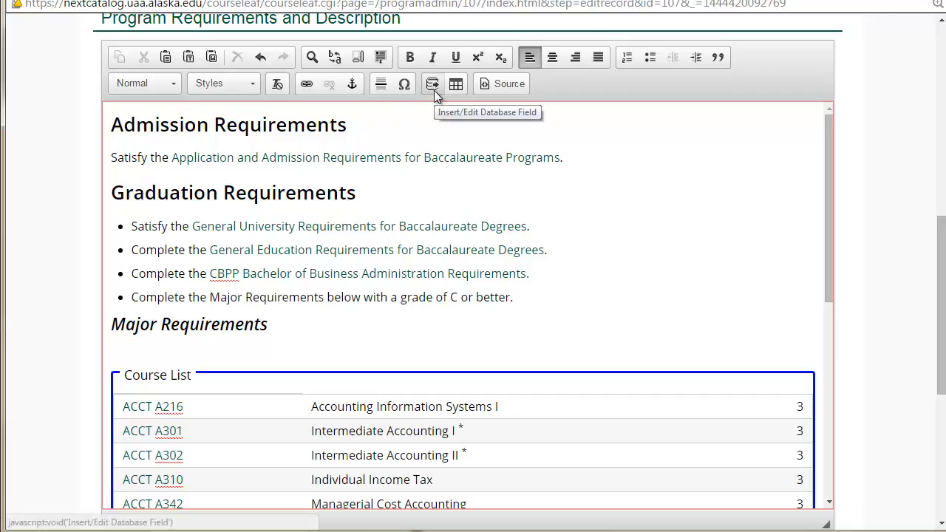
text(BIOL A111)
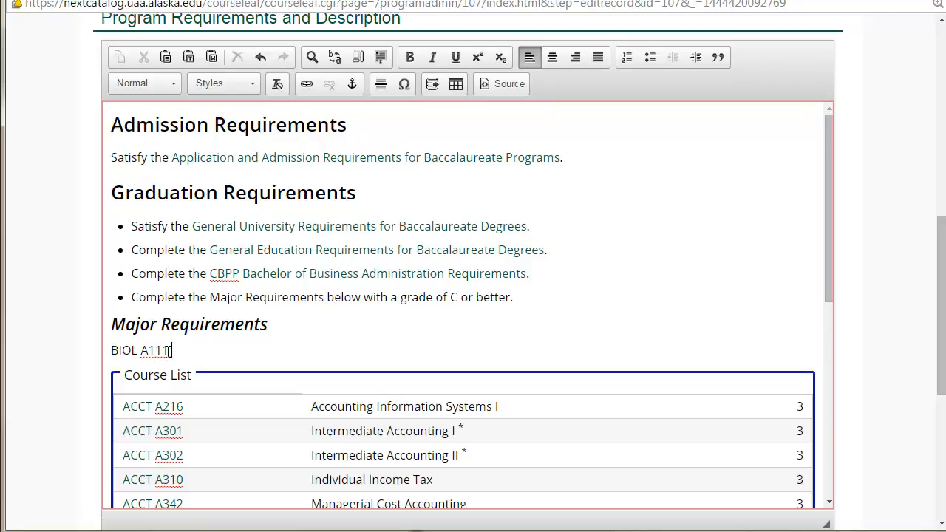
drag(172, 350, 111, 350)
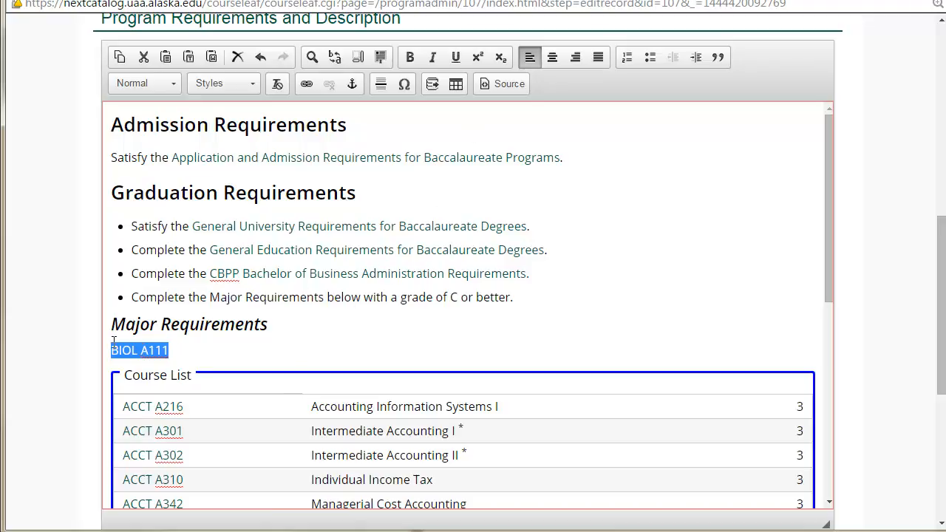
click(432, 85)
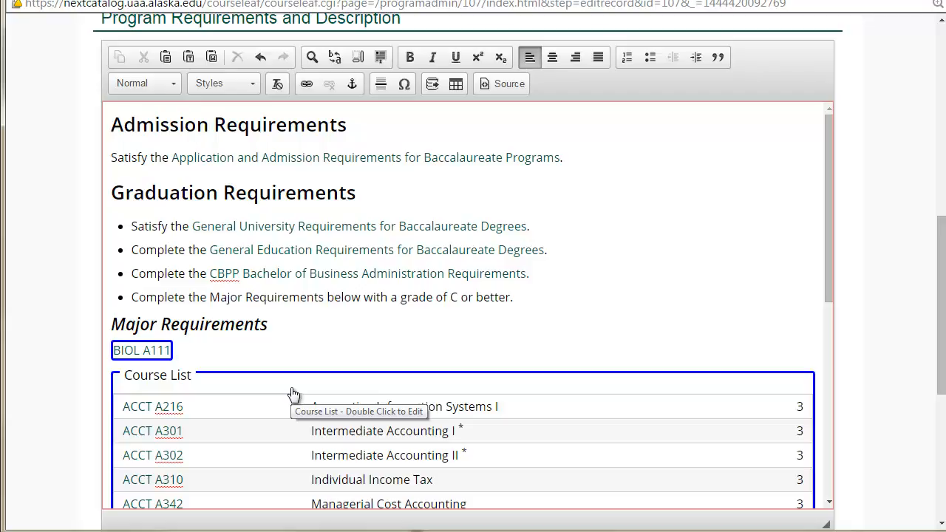
- Examine the existing footnote and the footnote symbol of the ACCT A301 entry in the course list, leaving the list unchanged
scroll(628, 292, down, 6)
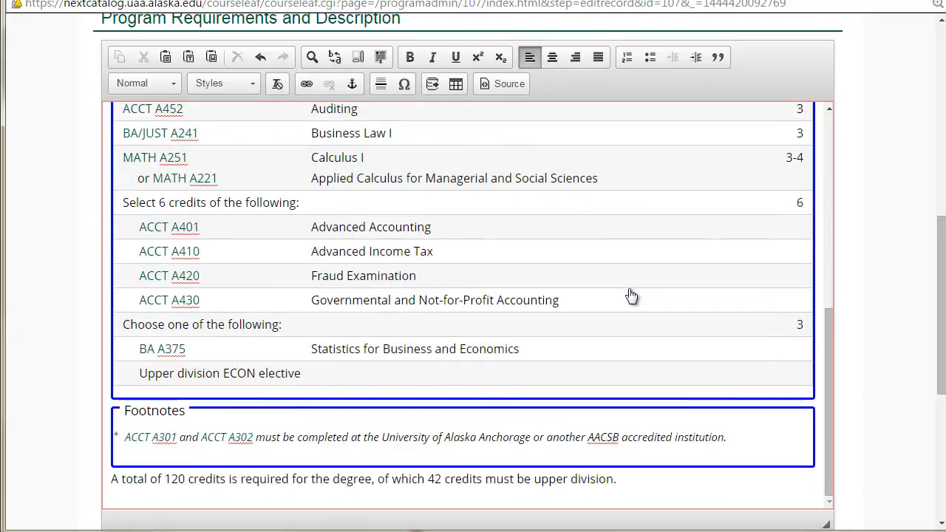
scroll(630, 295, down, 1)
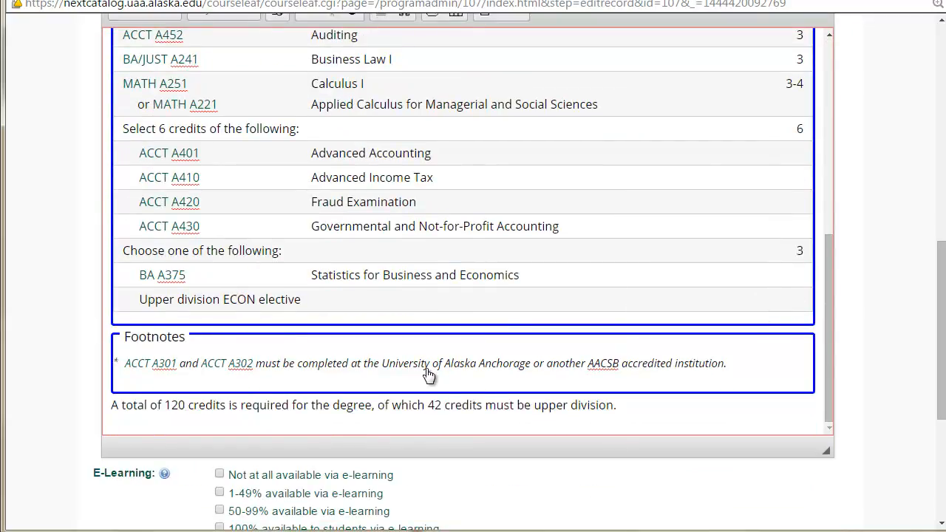
mouse_move(795, 331)
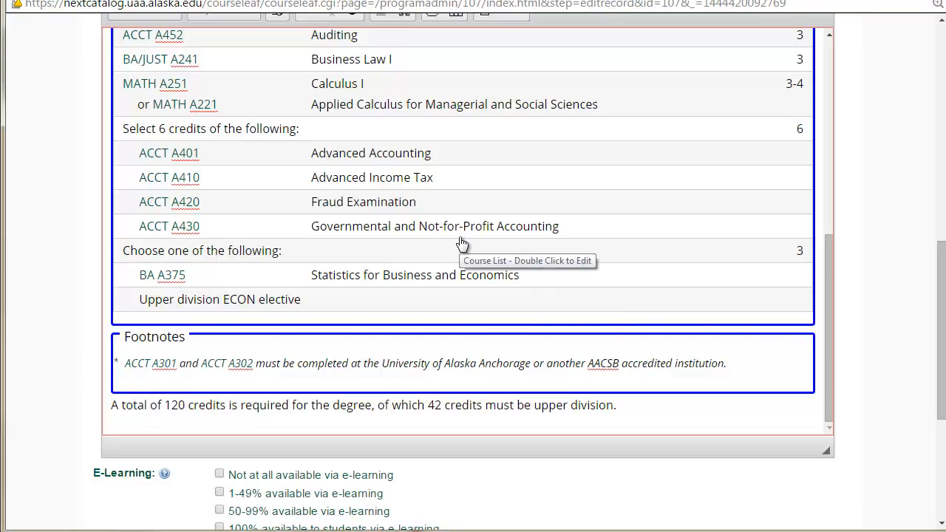
scroll(462, 243, up, 3)
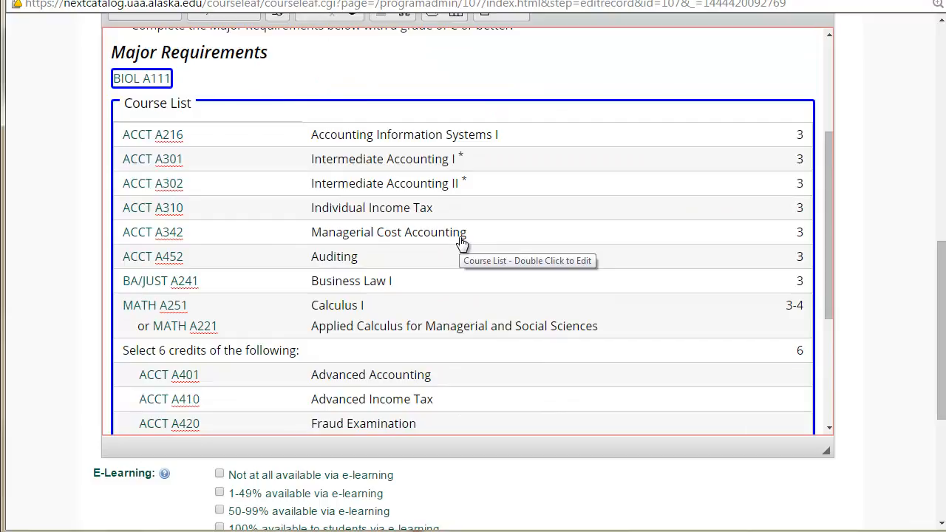
double_click(461, 240)
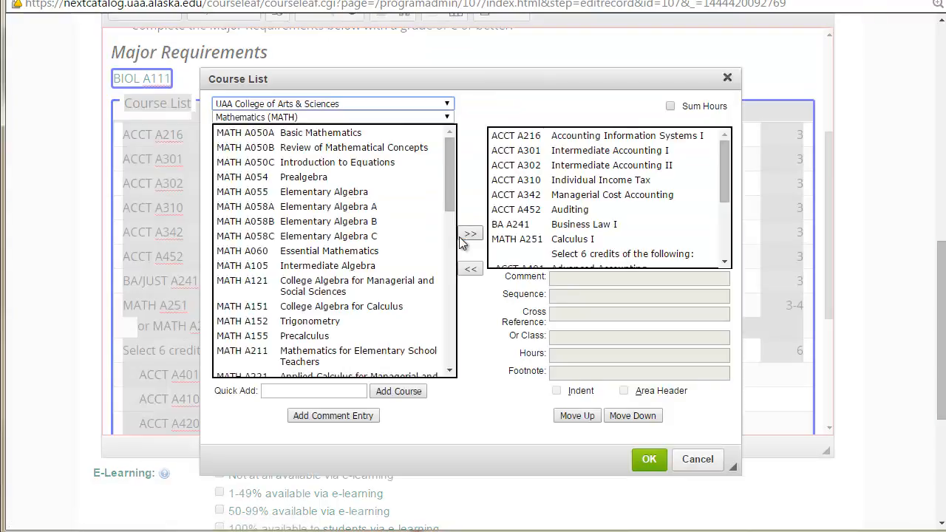
click(631, 153)
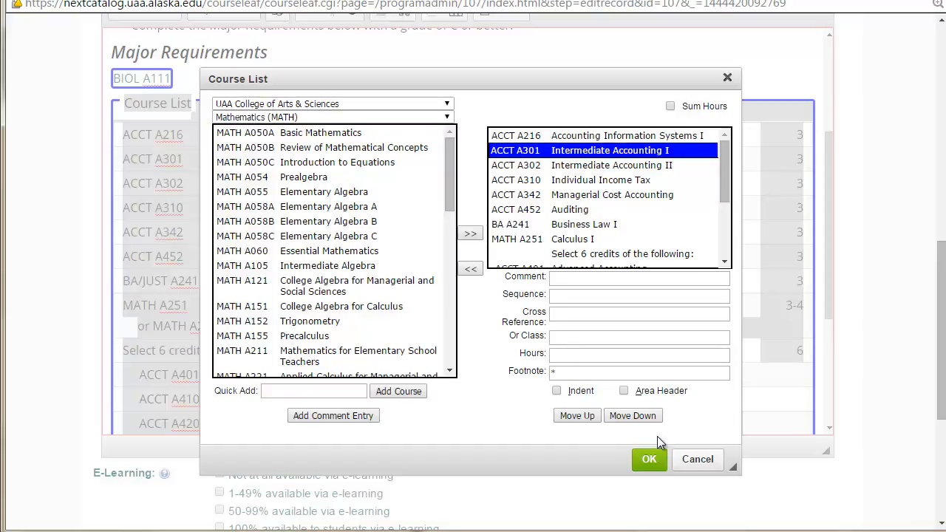
click(728, 77)
- Start a Footnotes formatted table on the empty line below the sentence about 120 total credits
scroll(646, 194, down, 5)
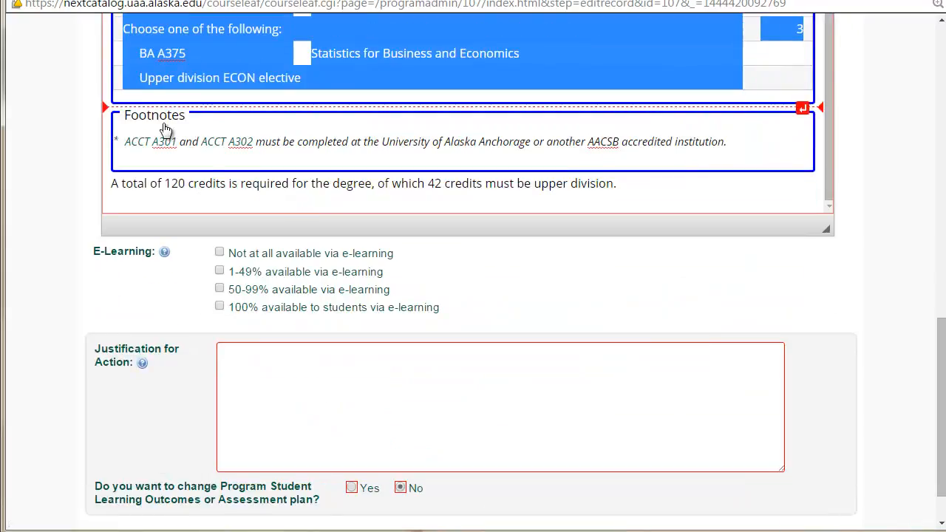
scroll(857, 139, up, 2)
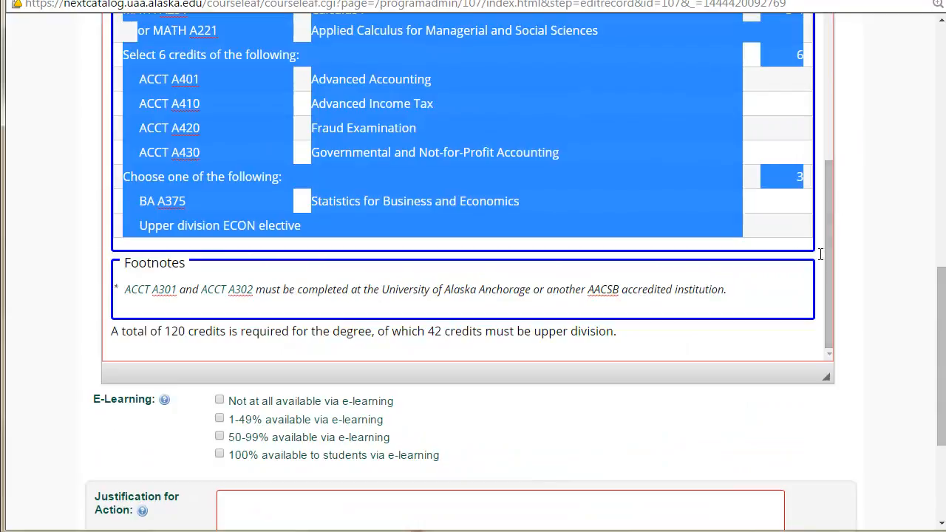
click(746, 335)
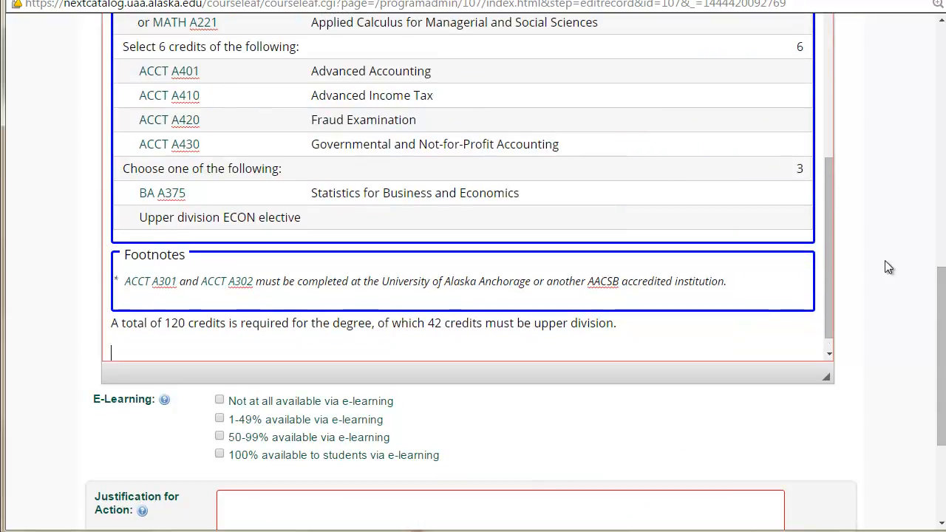
scroll(887, 261, up, 2)
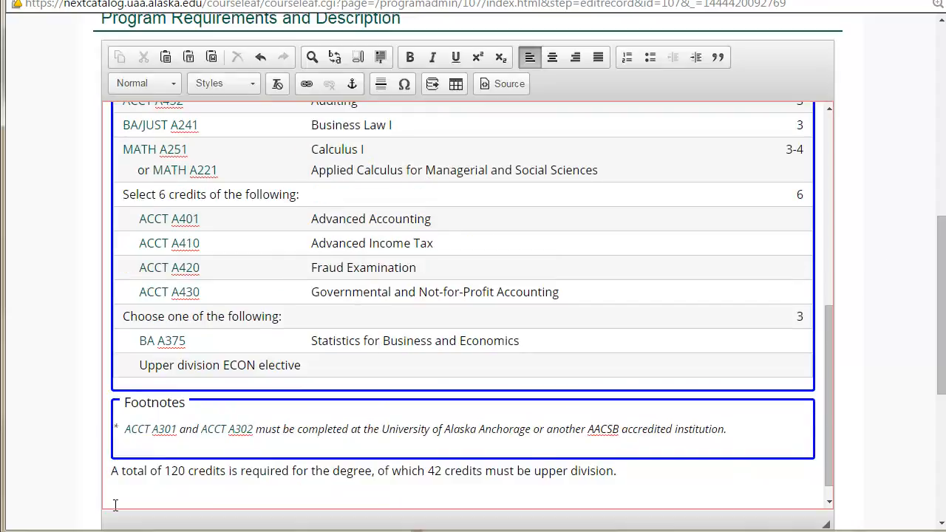
click(458, 86)
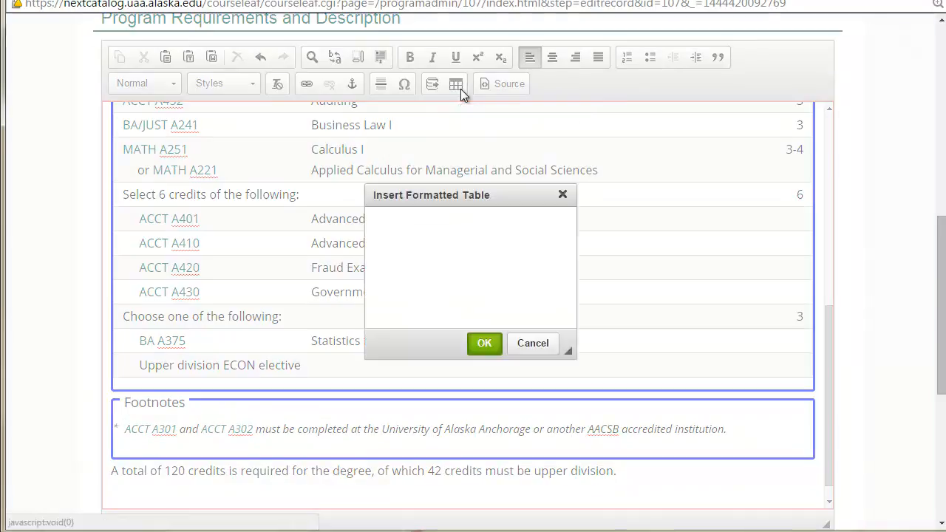
click(432, 240)
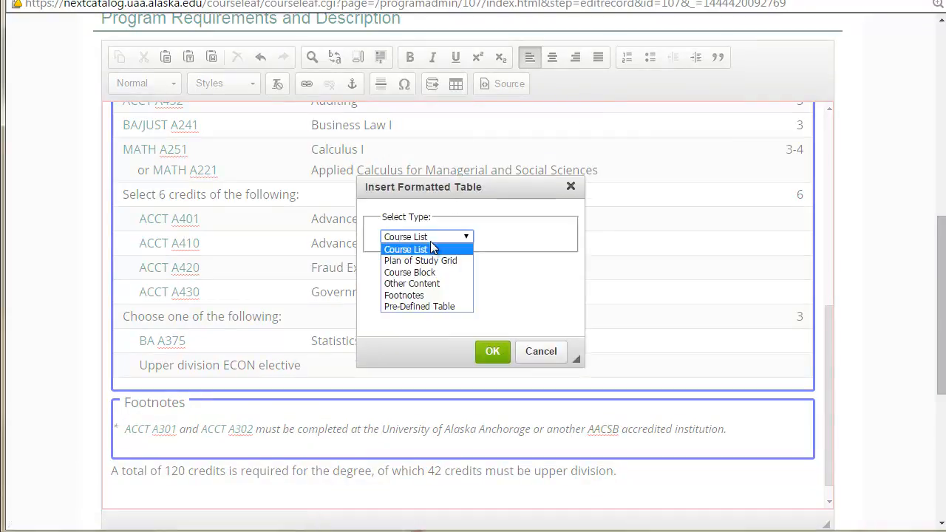
click(414, 296)
click(493, 352)
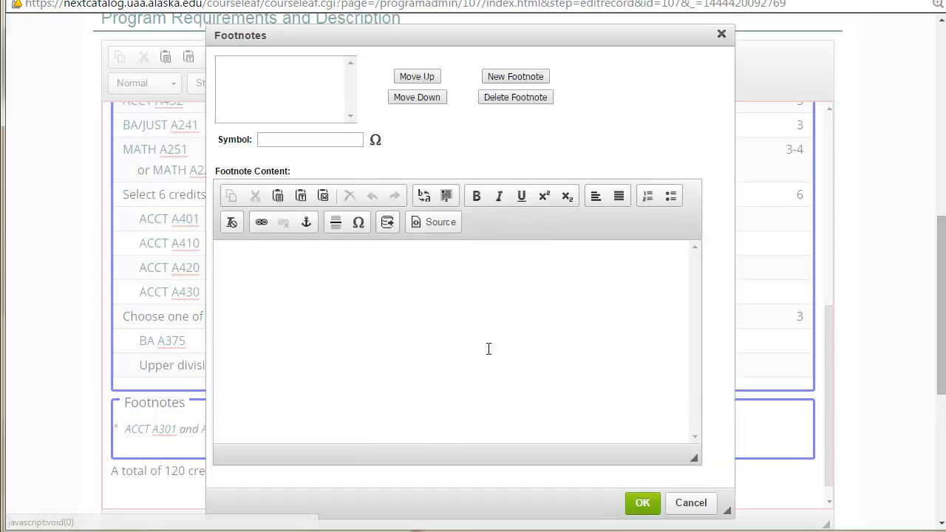
- Give the new footnote the symbol * and the content "Type your footnote here." and insert it into the requirements
click(325, 137)
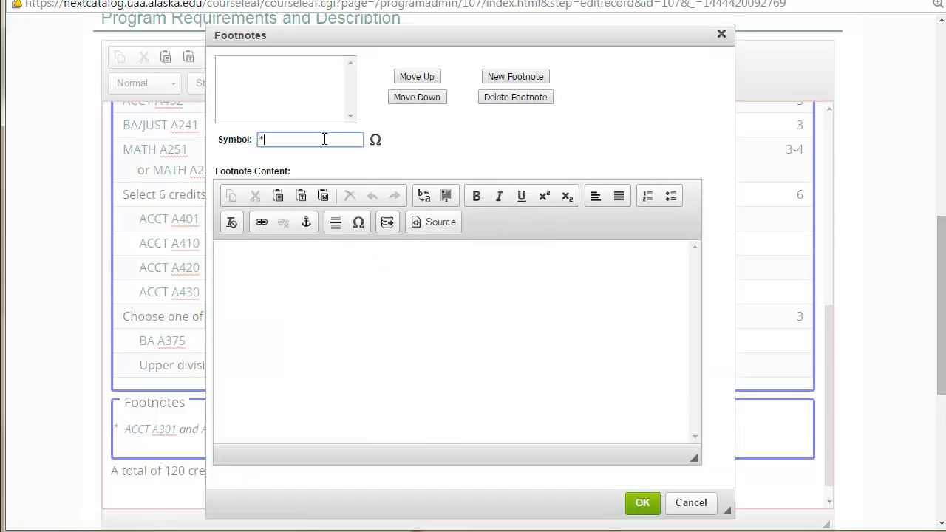
text(*)
click(349, 378)
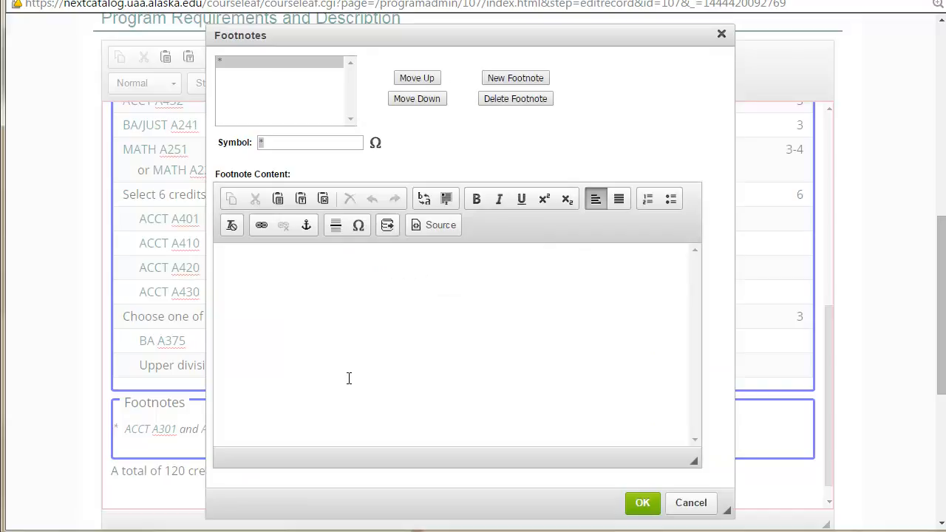
text(Type your footnote here.)
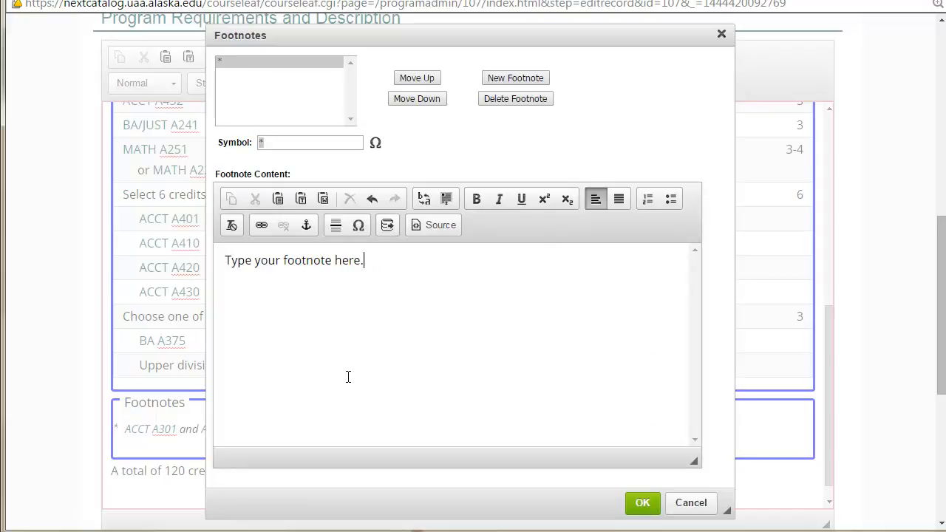
click(640, 503)
click(819, 414)
scroll(798, 389, down, 1)
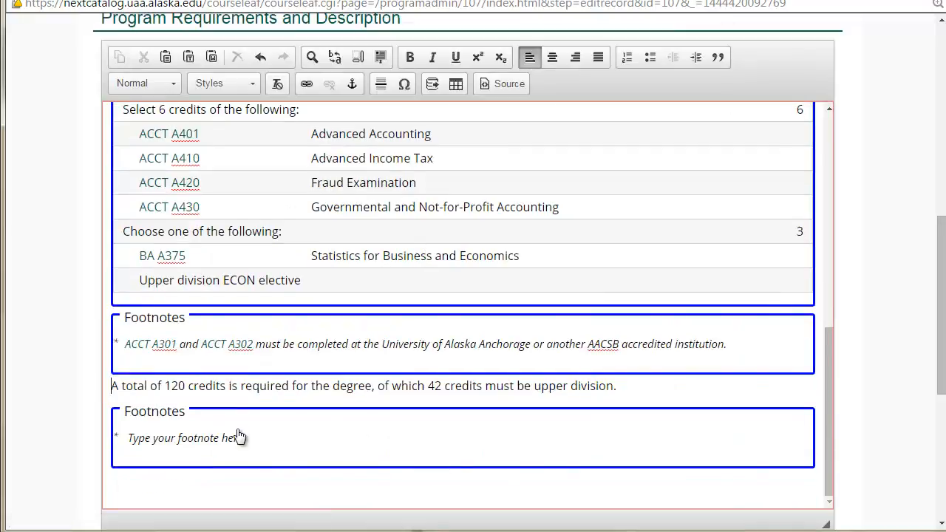
- Examine the symbol and content of the existing ACCT A301 and ACCT A302 footnote and close it without changes
double_click(373, 362)
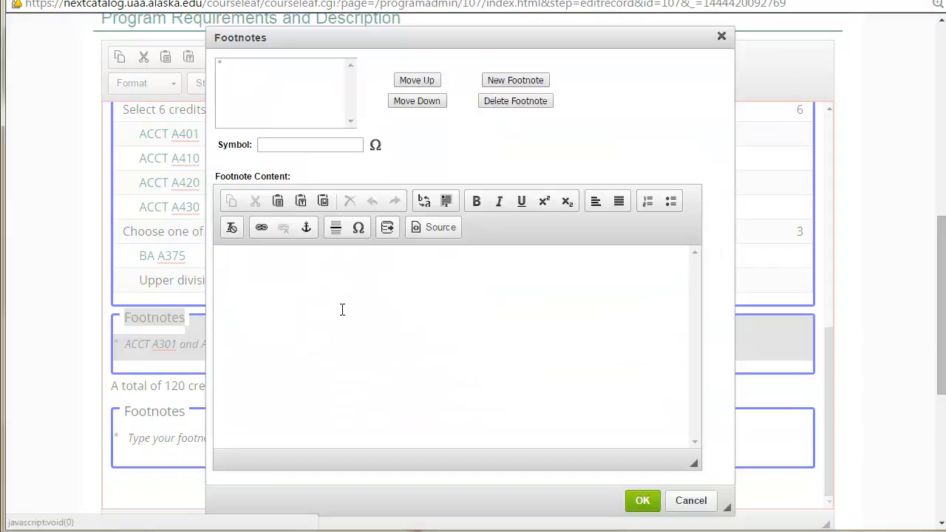
click(265, 63)
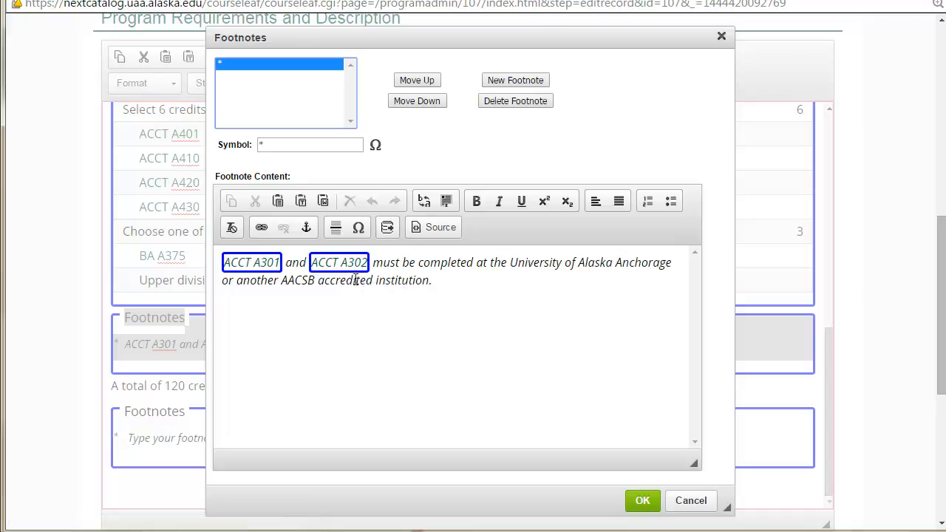
click(690, 501)
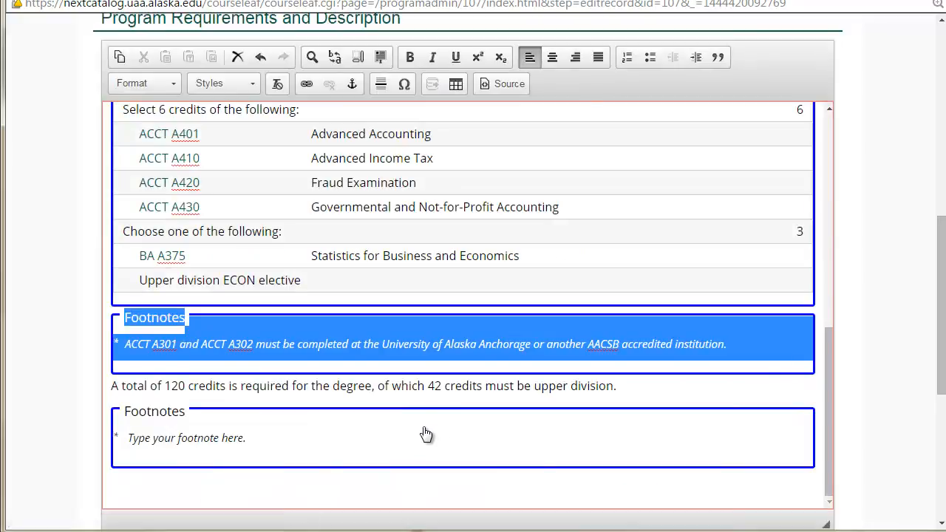
- Delete the footnotes block containing "Type your footnote here." from the end of the program requirements
click(425, 436)
key(Delete)
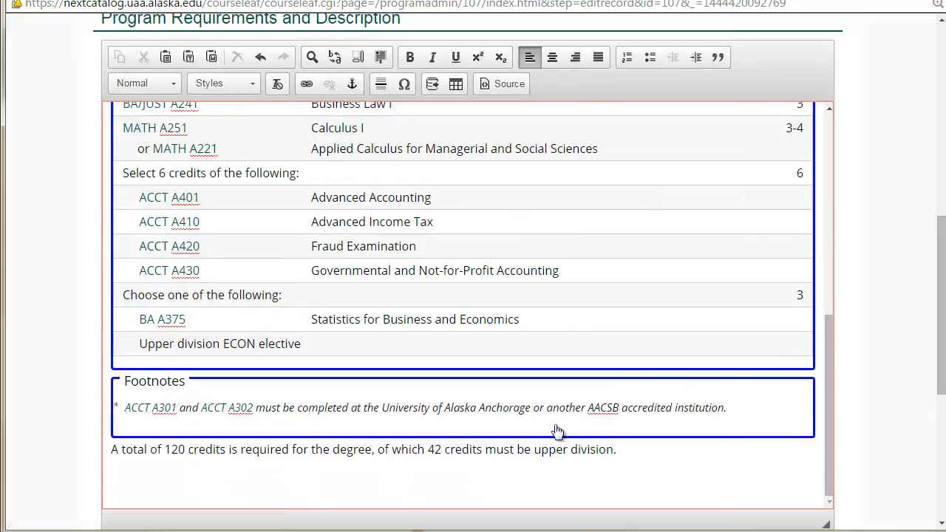
scroll(550, 429, up, 3)
scroll(548, 420, down, 3)
- Examine the available pre-defined tables and the fields of the Tutoring and Labs table, without inserting it
click(456, 84)
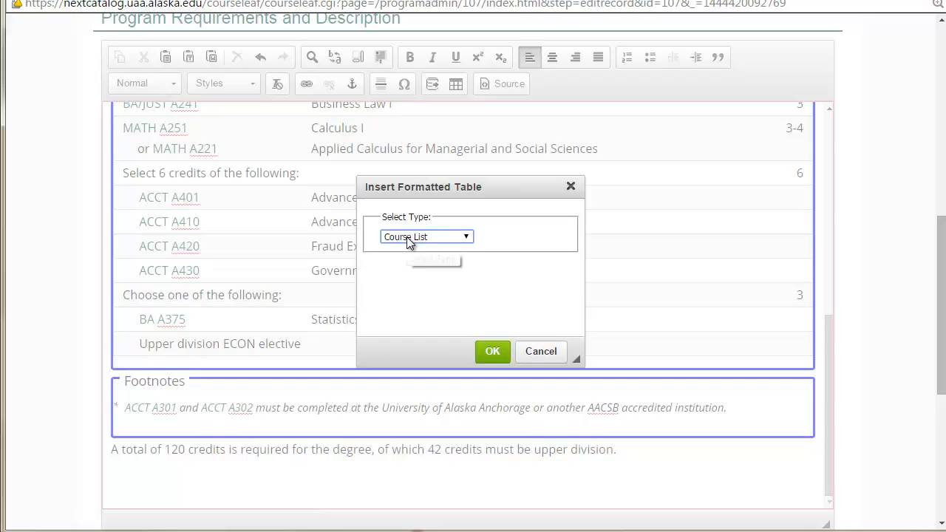
click(426, 238)
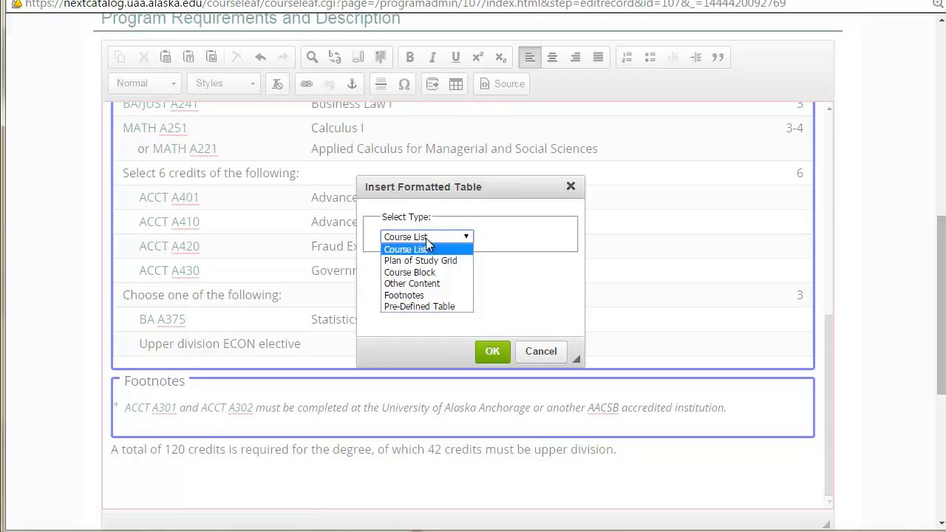
click(405, 305)
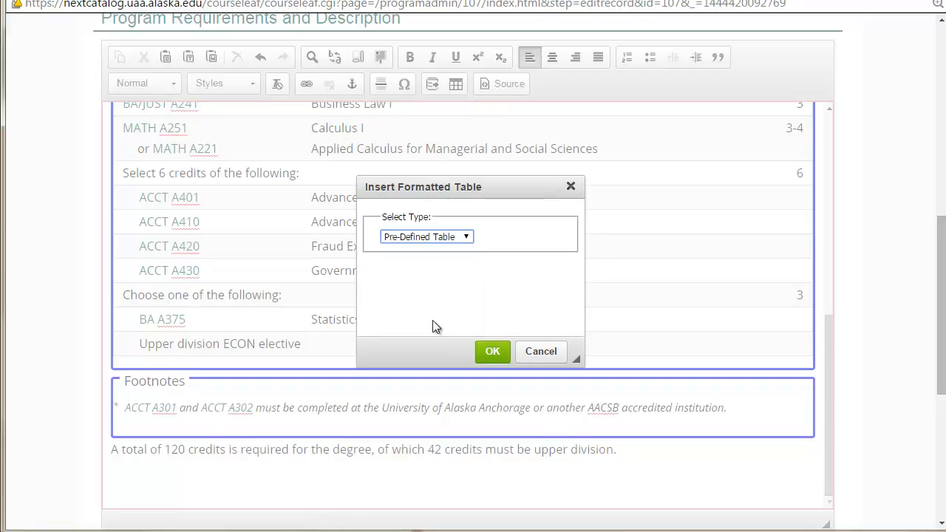
click(493, 351)
click(470, 232)
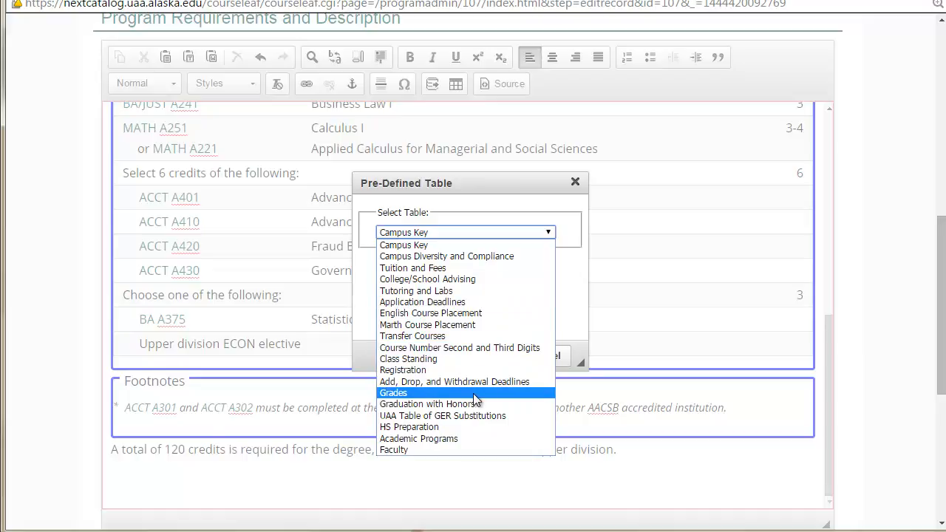
click(472, 291)
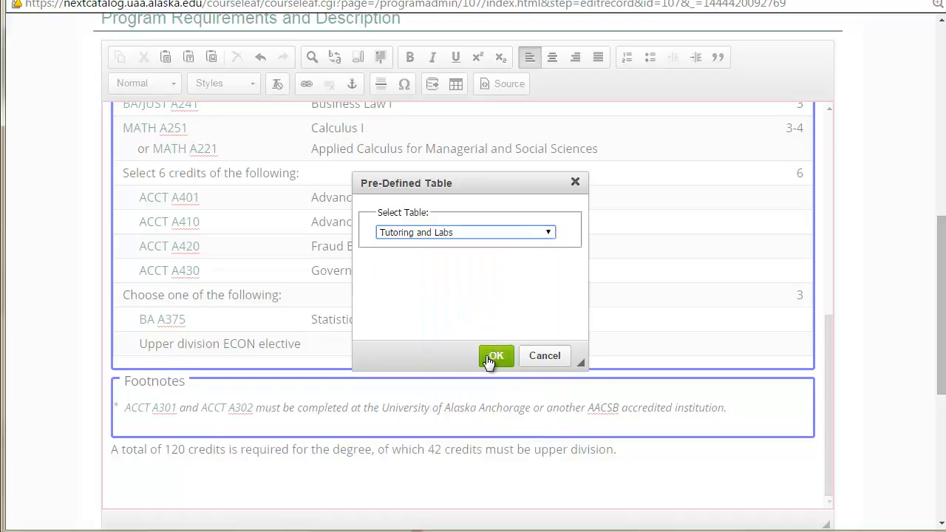
click(494, 356)
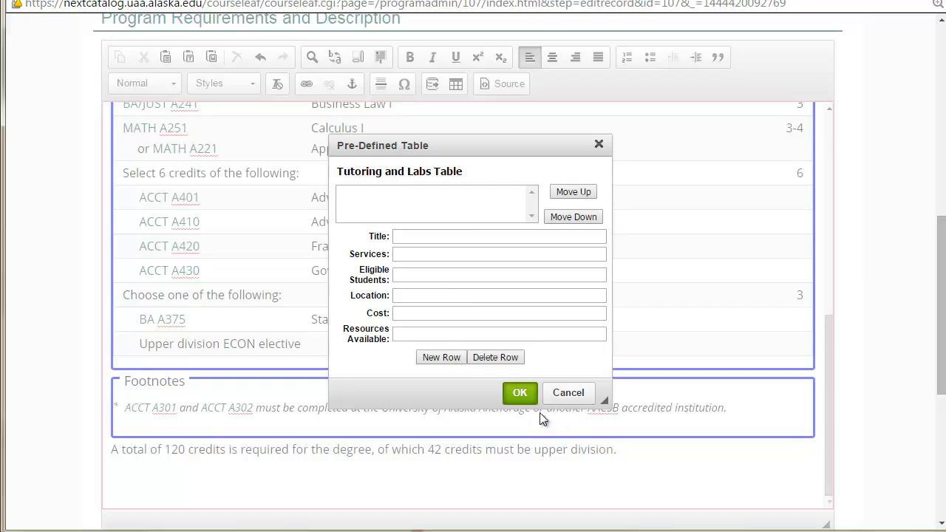
click(566, 397)
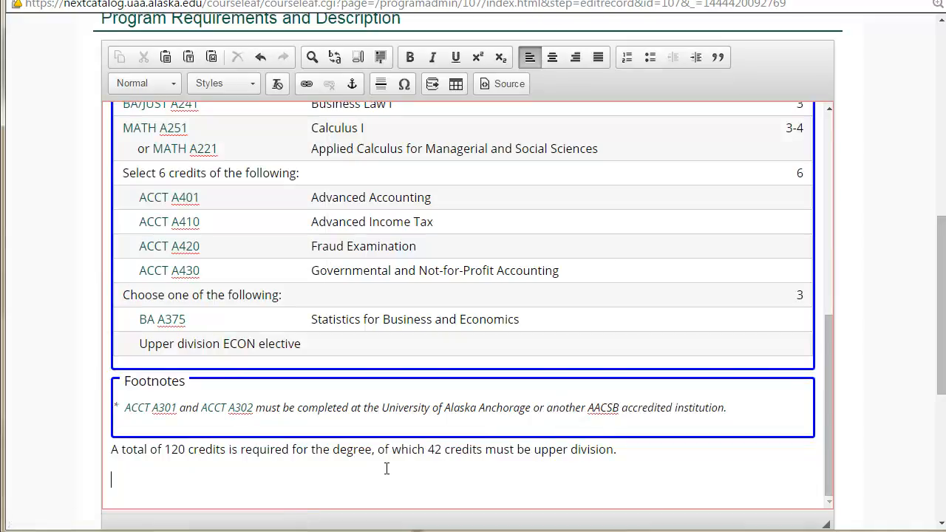
- Close the ACCT-BBA program edit form and discard its unsaved changes
scroll(739, 351, up, 6)
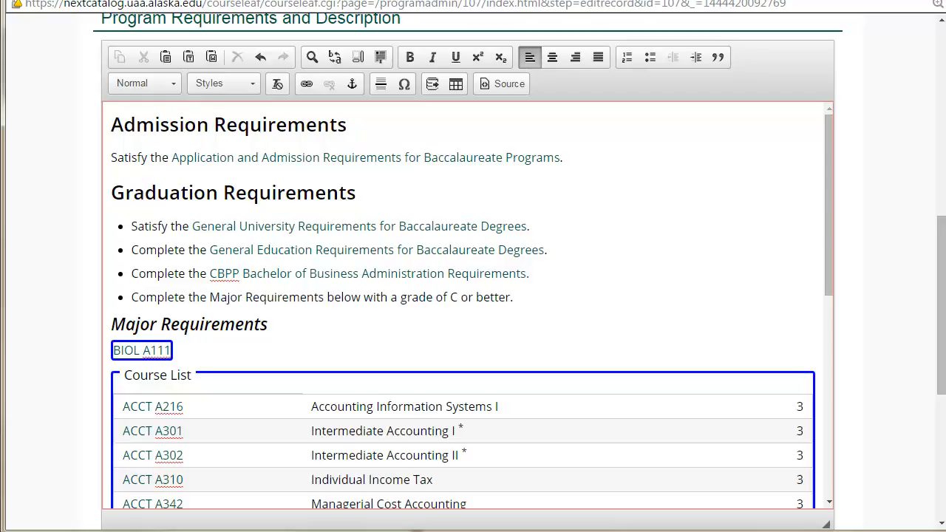
click(928, 1)
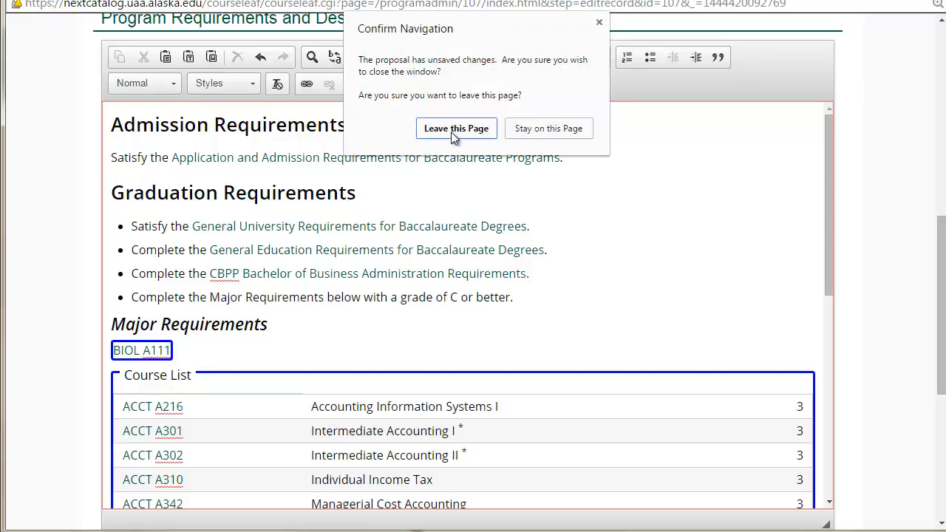
click(456, 129)
- Examine the default Program Requirements and Description template in a new program proposal and discard the proposal
click(532, 230)
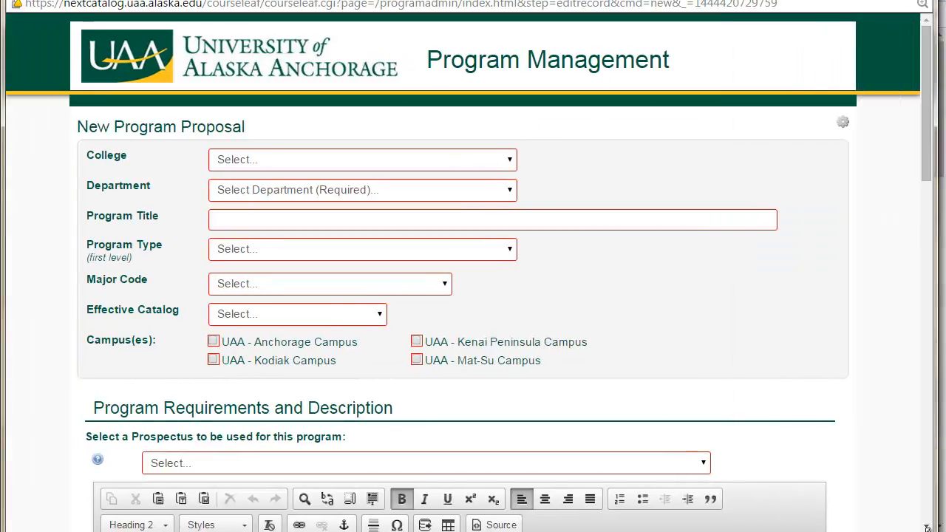
scroll(909, 419, down, 5)
scroll(908, 415, down, 1)
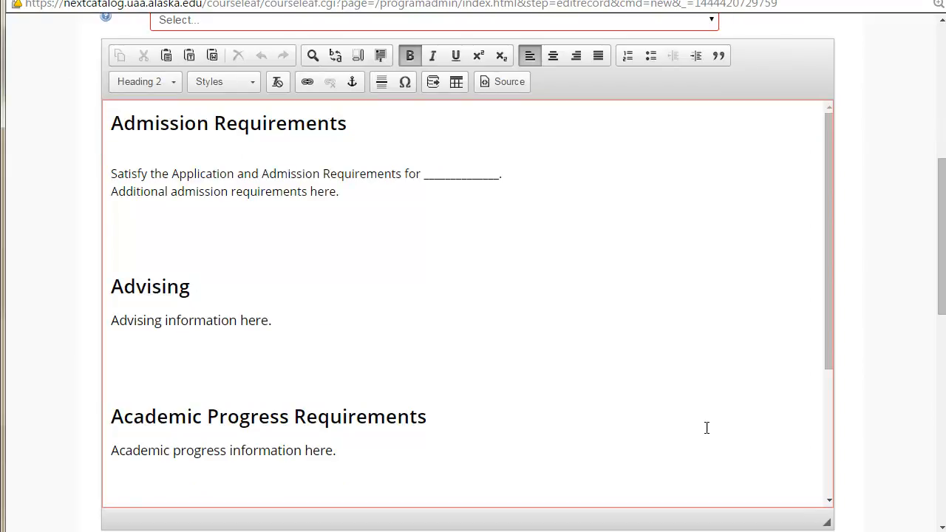
drag(828, 239, 820, 172)
drag(829, 140, 861, 220)
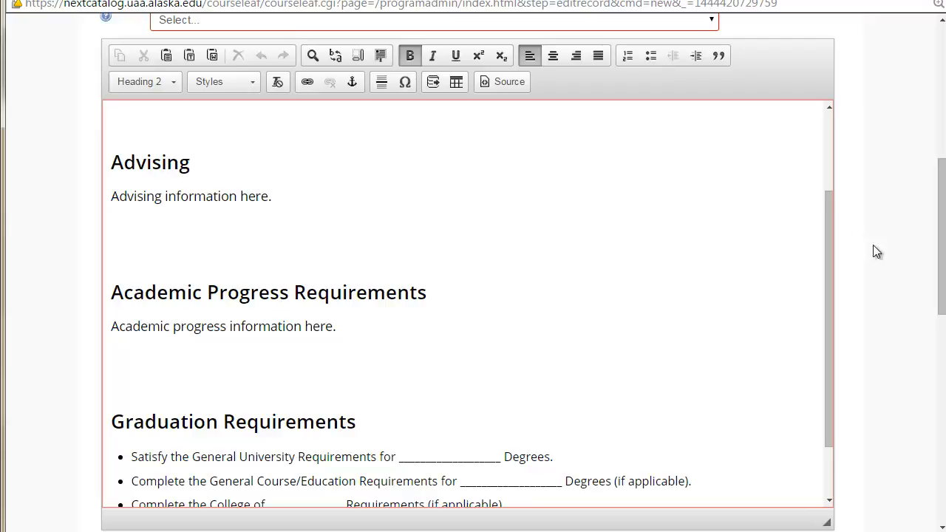
drag(827, 210, 825, 269)
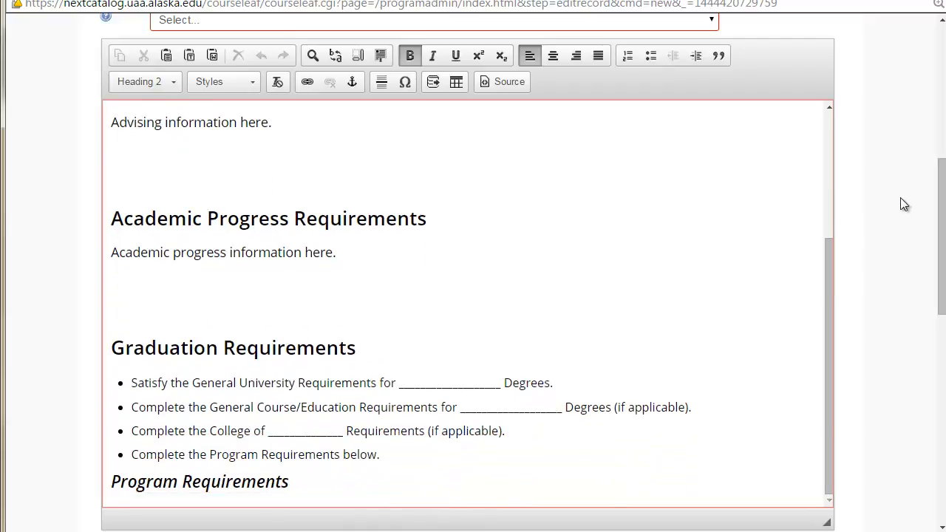
click(945, 2)
click(456, 128)
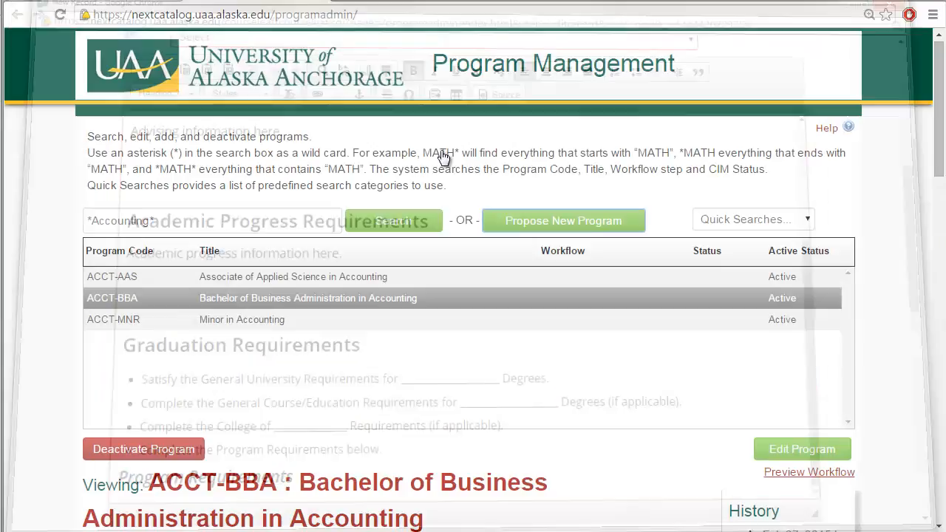